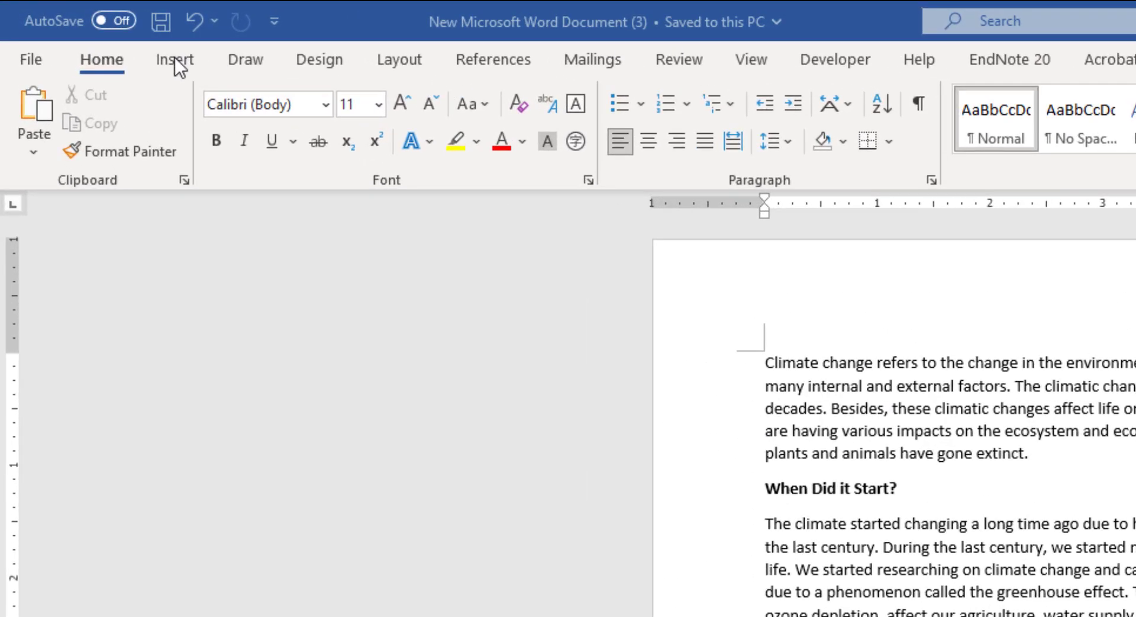
Step: Search the Office Add-ins store for "openai"
{"action": "left_click", "coordinate": [193, 60]}
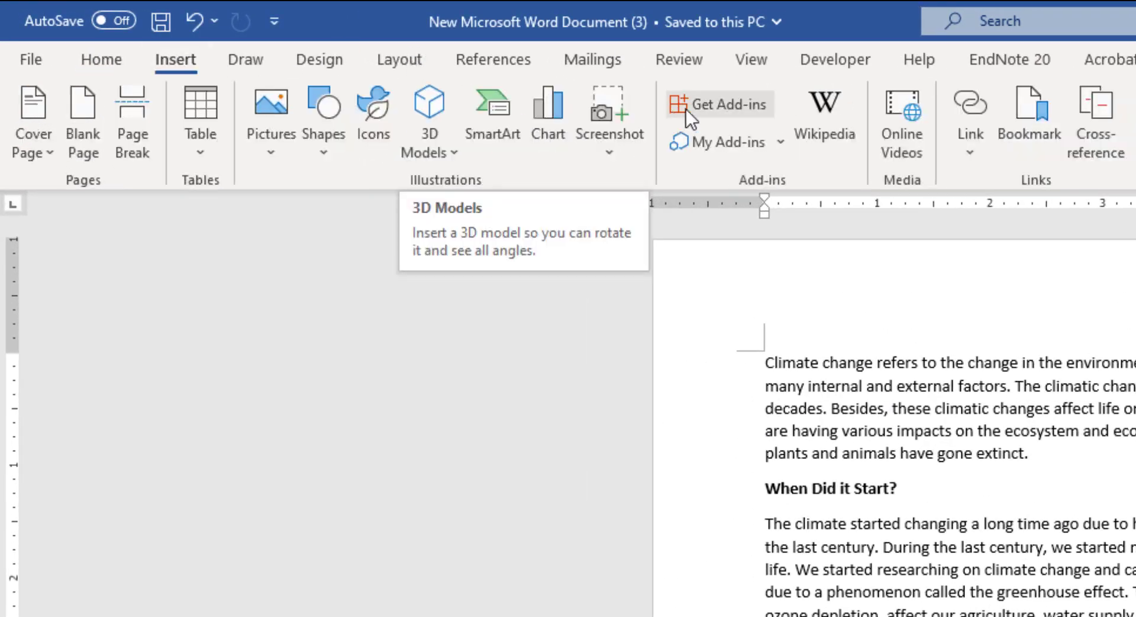
{"action": "left_click", "coordinate": [734, 104]}
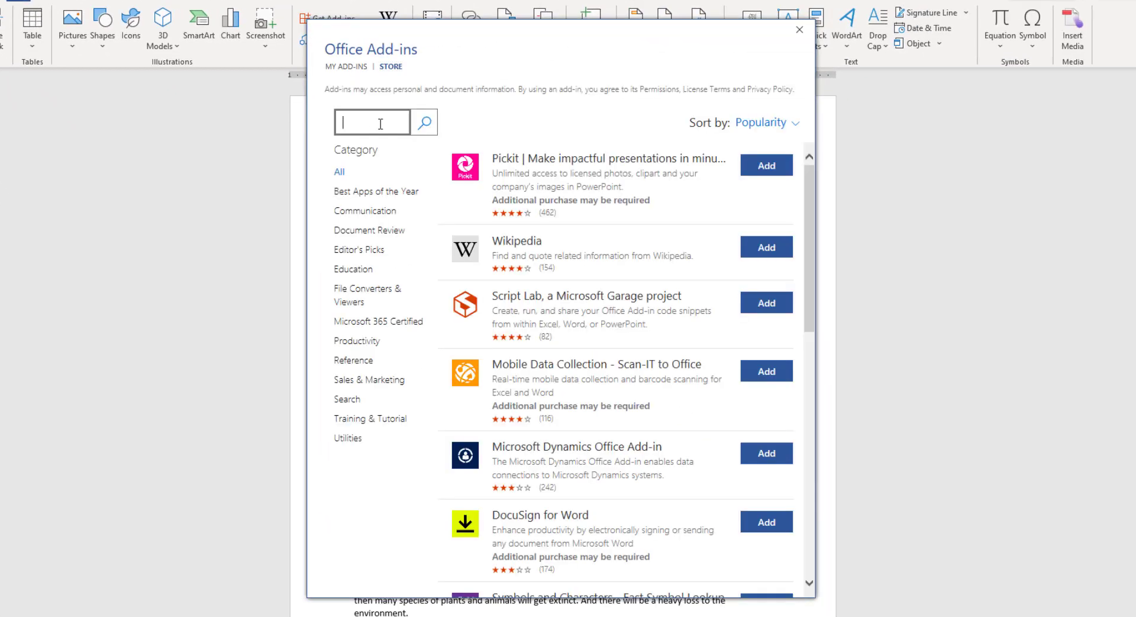
{"action": "type", "text": "openai"}
{"action": "left_click", "coordinate": [425, 123]}
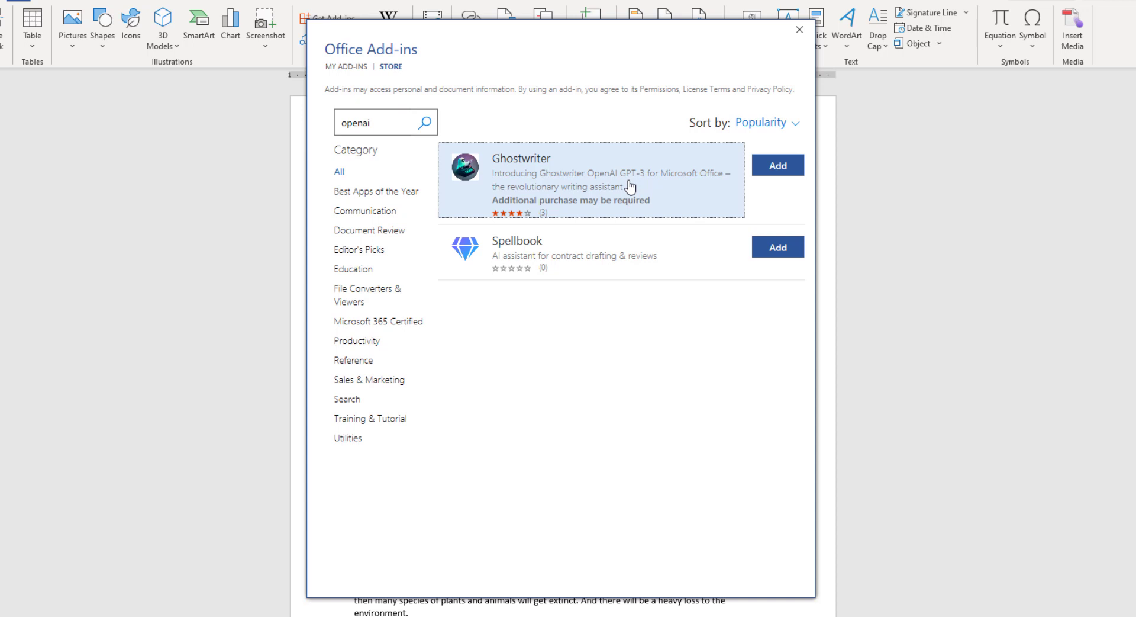
Step: View the Spellbook add-in's details and add it to Word, accepting its license terms and privacy policy
{"action": "left_click", "coordinate": [613, 265]}
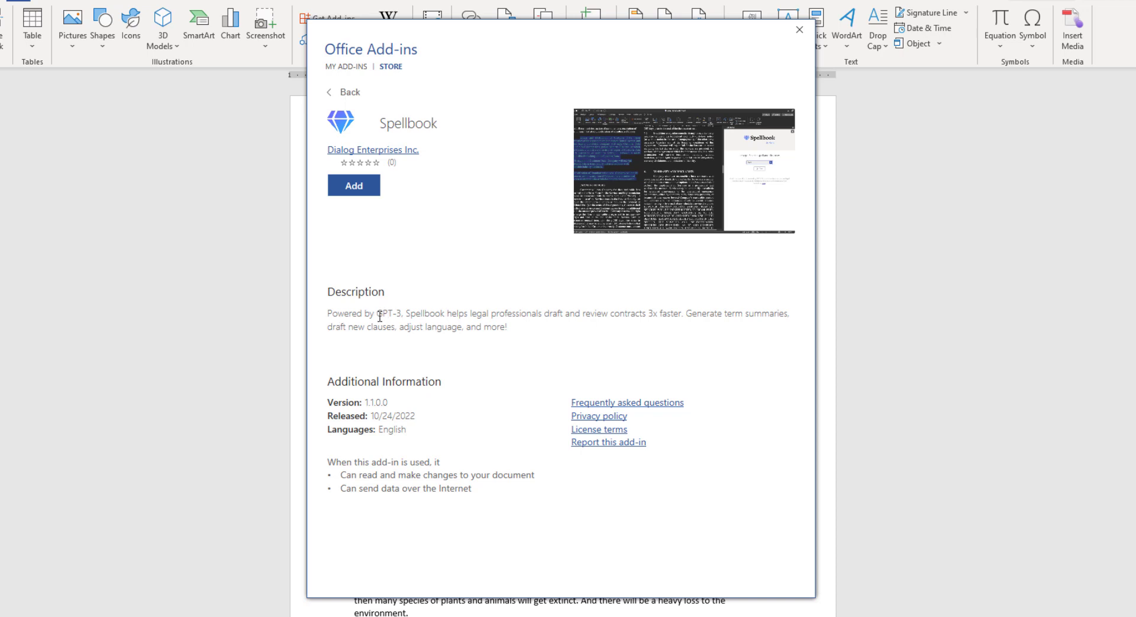
{"action": "left_click_drag", "start_coordinate": [377, 314], "coordinate": [403, 314]}
{"action": "left_click", "coordinate": [367, 191]}
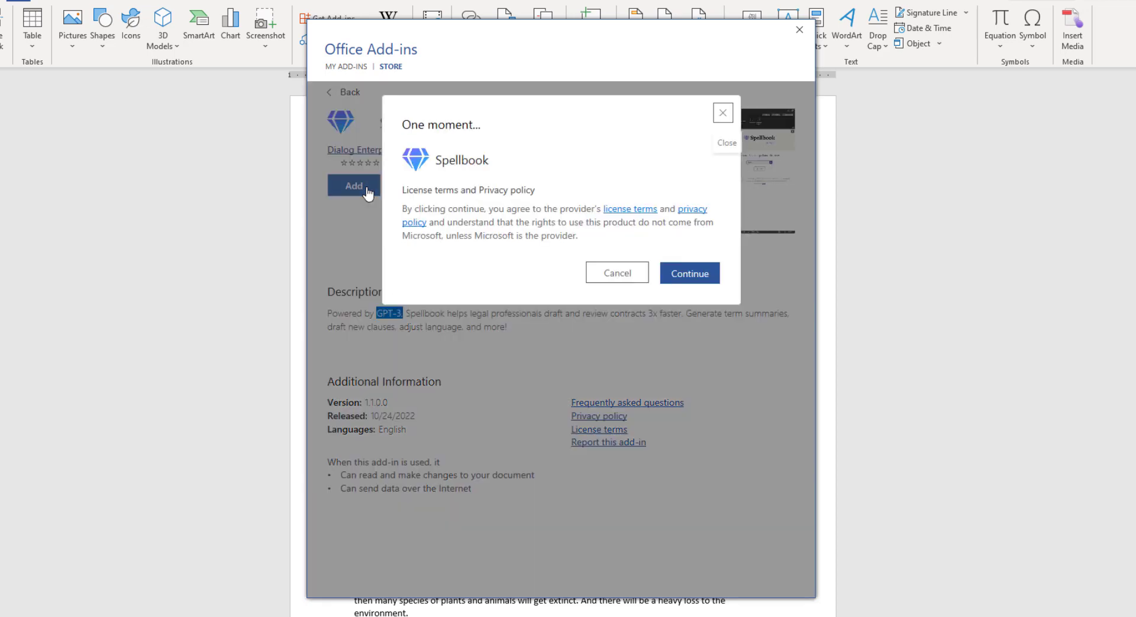
{"action": "left_click", "coordinate": [689, 273]}
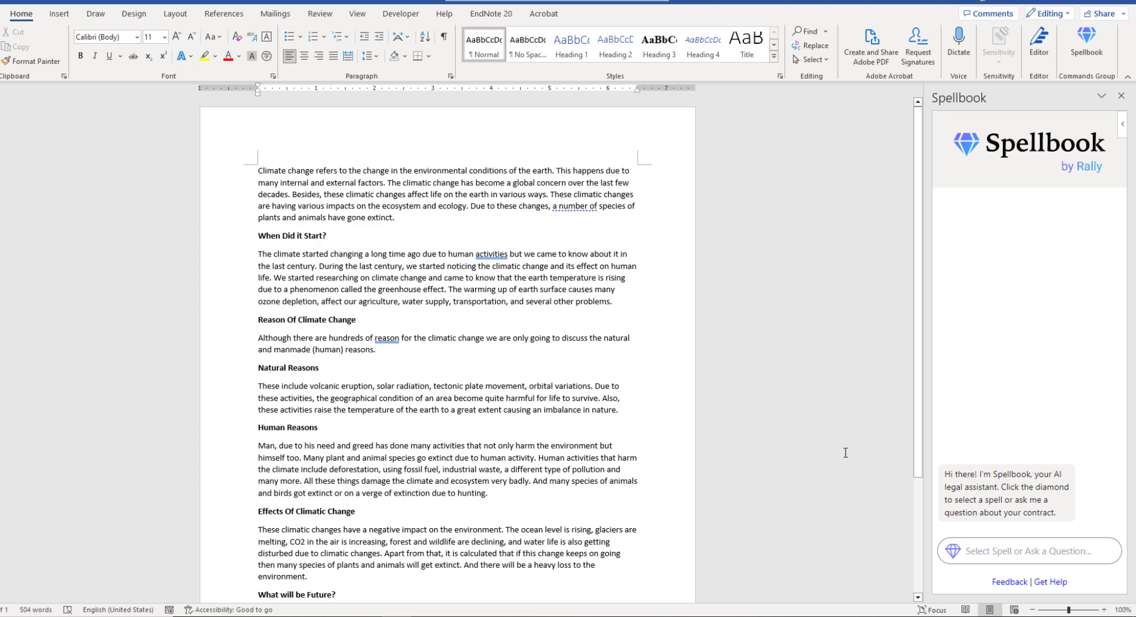
Step: Ask Spellbook "Give me a title for this essay"
{"action": "left_click", "coordinate": [987, 550]}
{"action": "type", "text": "Give m"}
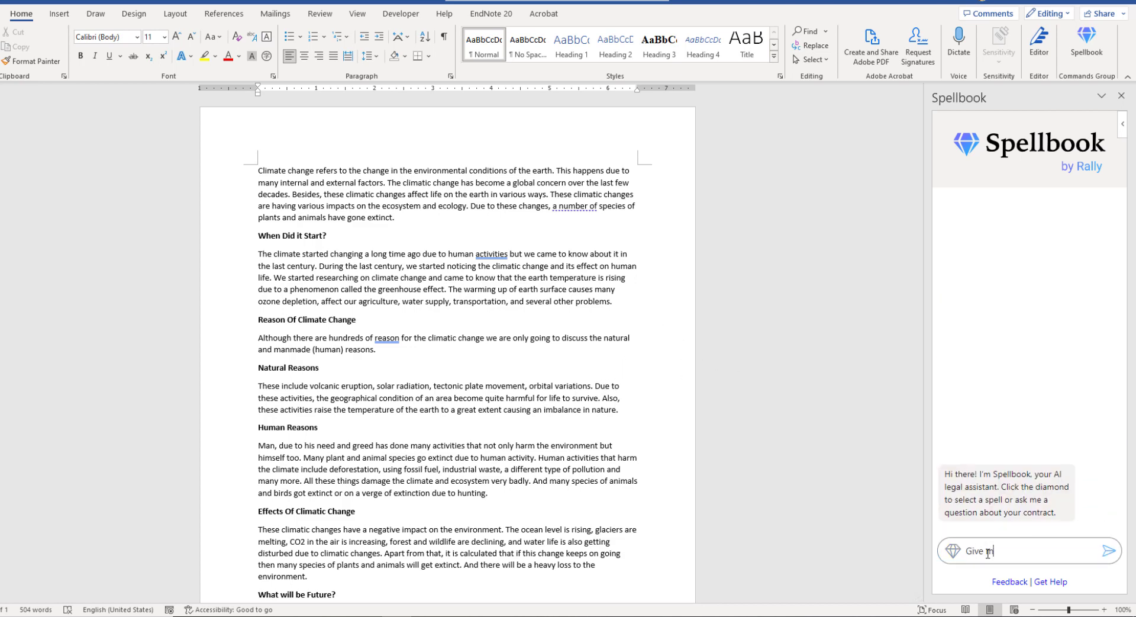
{"action": "type", "text": "e a title for this essay"}
{"action": "key", "text": "Return"}
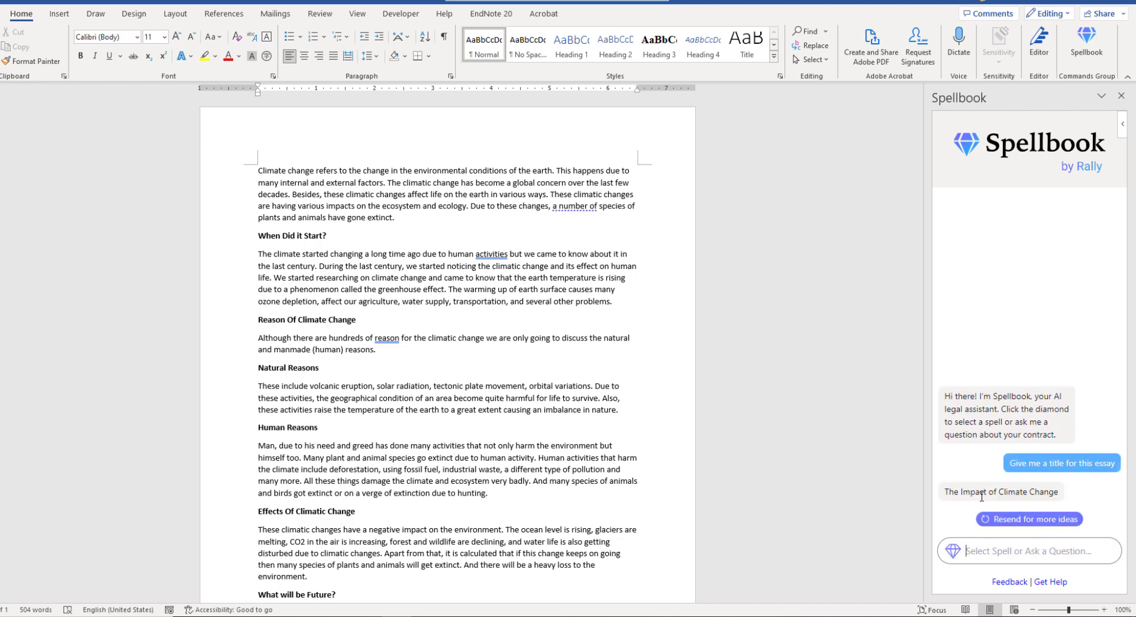
Step: Ask Spellbook "Explain the essay in 200 words" and read through its reply
{"action": "left_click", "coordinate": [1006, 551]}
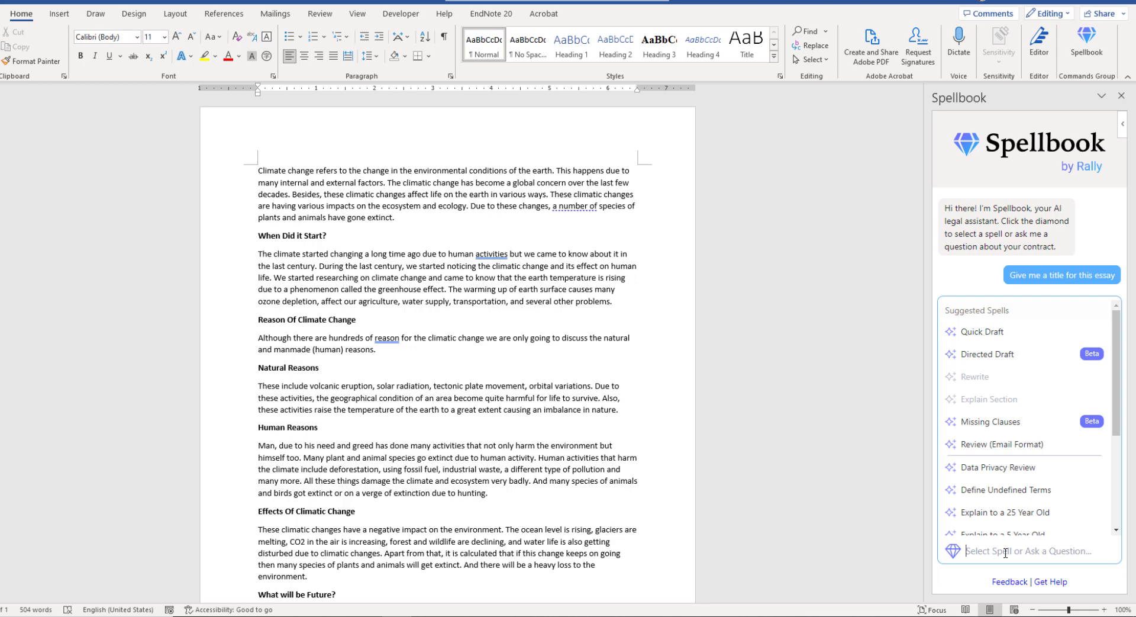
{"action": "type", "text": "Explain the ess"}
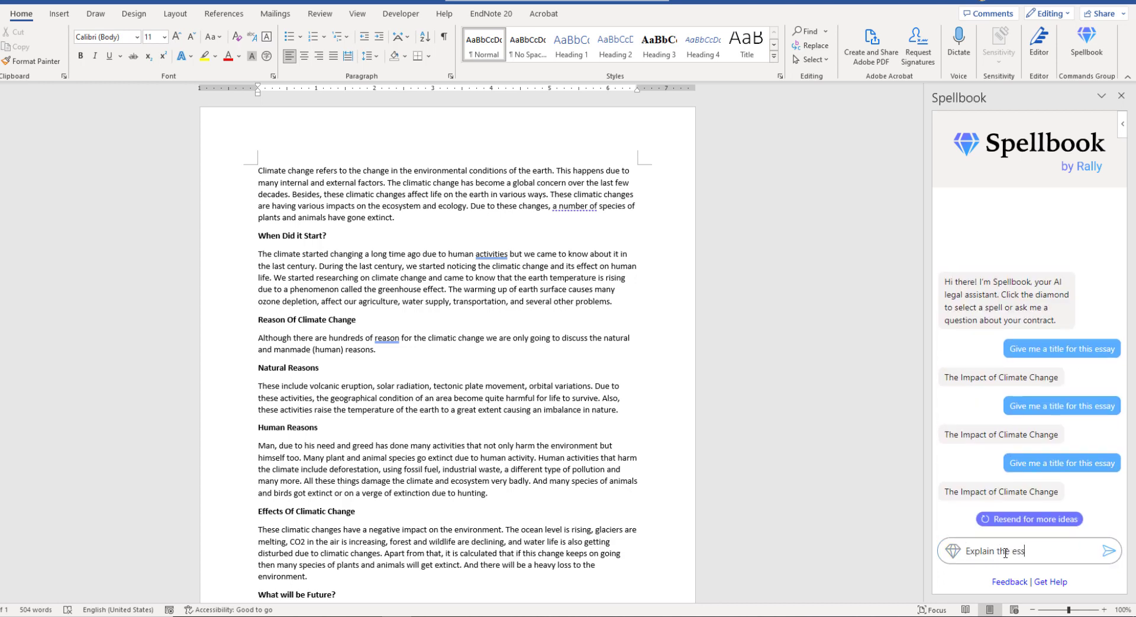
{"action": "type", "text": "ay in 200 words"}
{"action": "key", "text": "Return"}
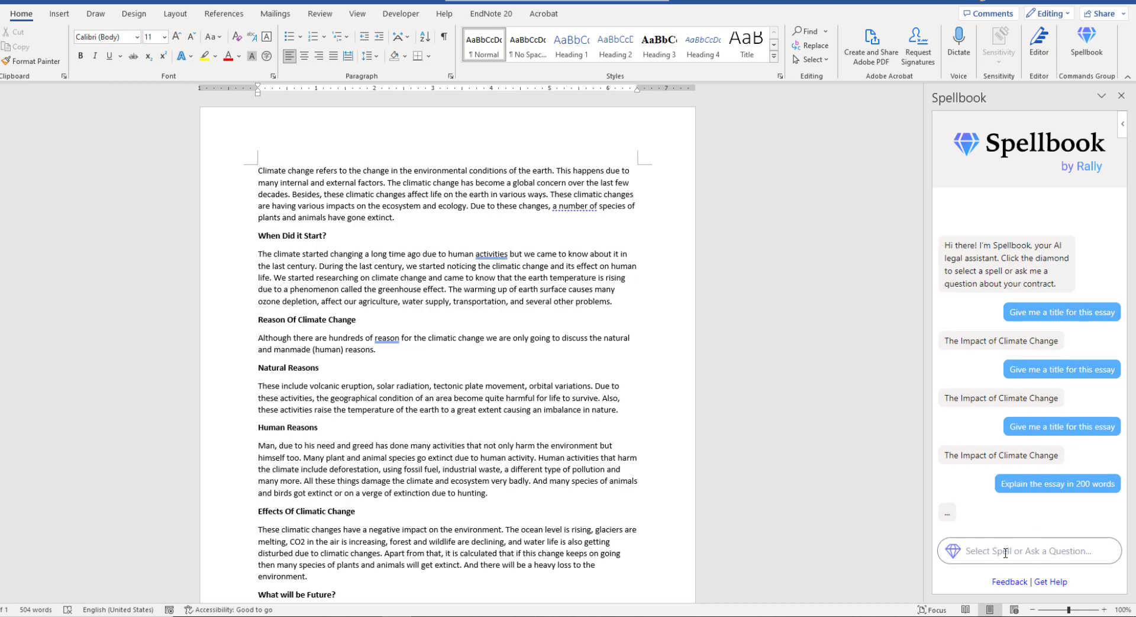
{"action": "scroll", "coordinate": [1020, 468], "scroll_direction": "up", "scroll_amount": 5}
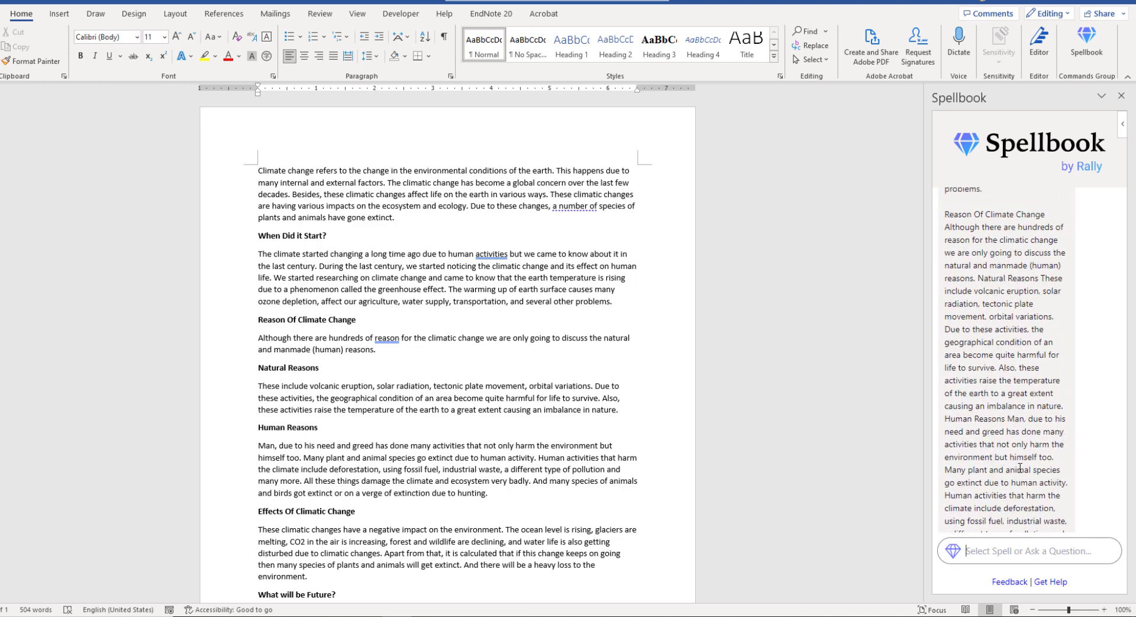
{"action": "scroll", "coordinate": [1020, 467], "scroll_direction": "up", "scroll_amount": 8}
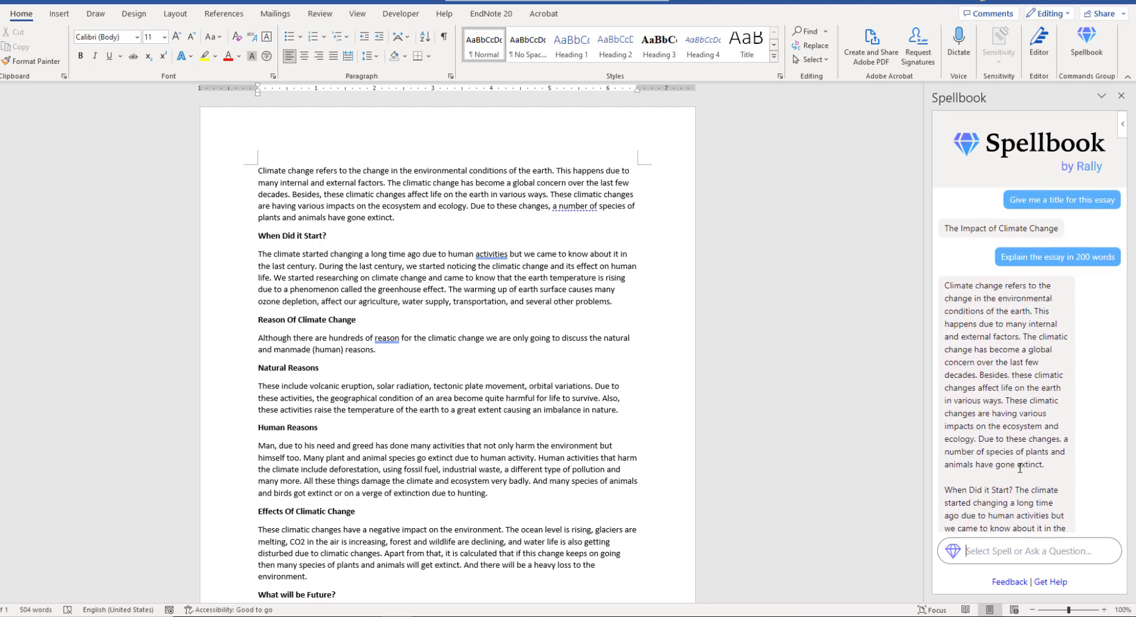
{"action": "scroll", "coordinate": [1020, 468], "scroll_direction": "down", "scroll_amount": 5}
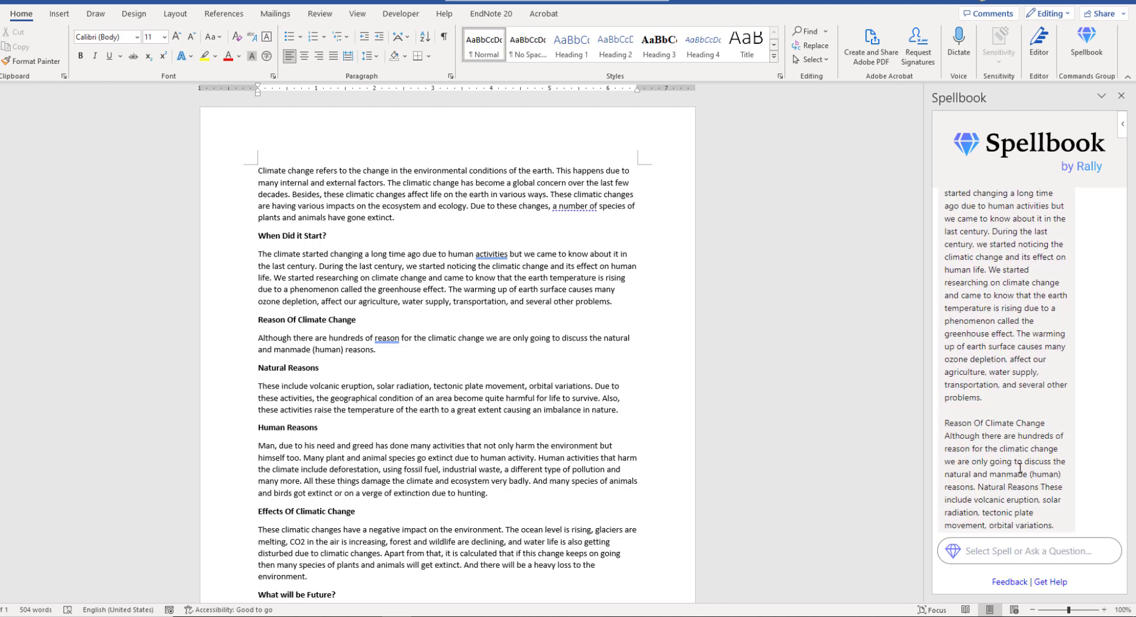
{"action": "scroll", "coordinate": [1020, 468], "scroll_direction": "down", "scroll_amount": 5}
Step: Run Spellbook's Quick Draft spell
{"action": "left_click", "coordinate": [1030, 551]}
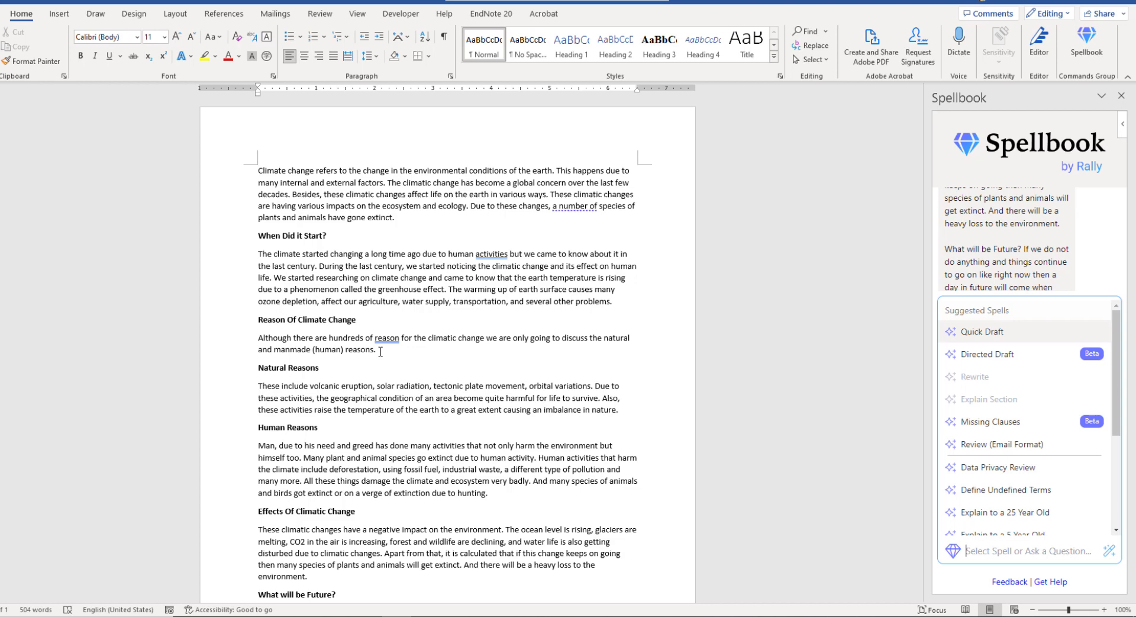
{"action": "key", "text": "Return"}
{"action": "left_click_drag", "start_coordinate": [380, 351], "coordinate": [256, 338]}
{"action": "scroll", "coordinate": [264, 343], "scroll_direction": "down", "scroll_amount": 2}
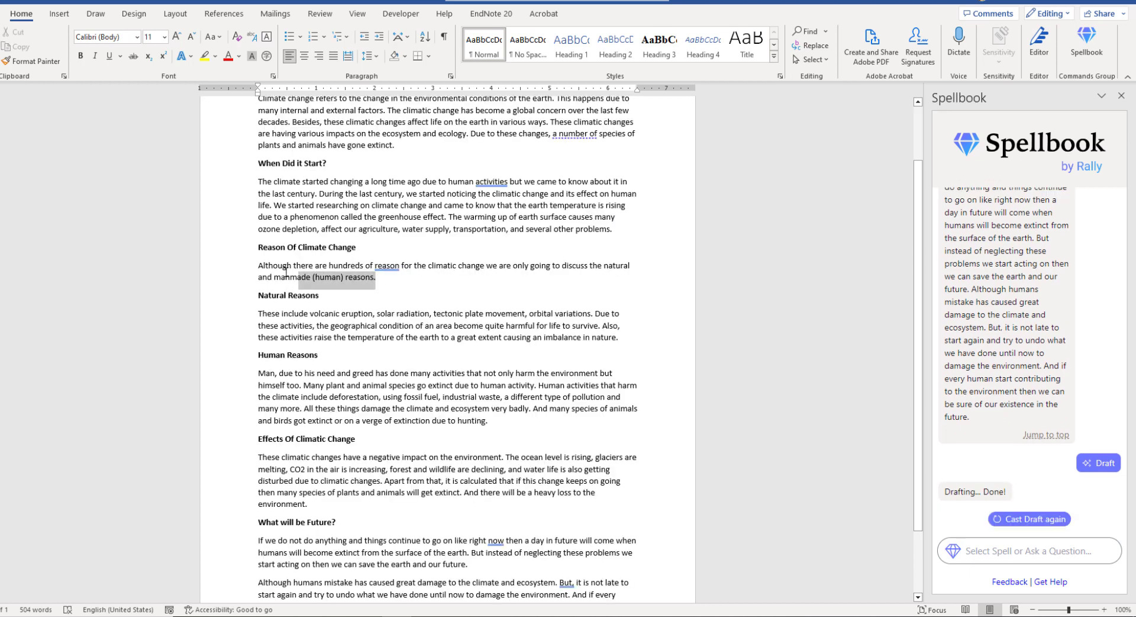
{"action": "left_click_drag", "start_coordinate": [263, 267], "coordinate": [262, 268]}
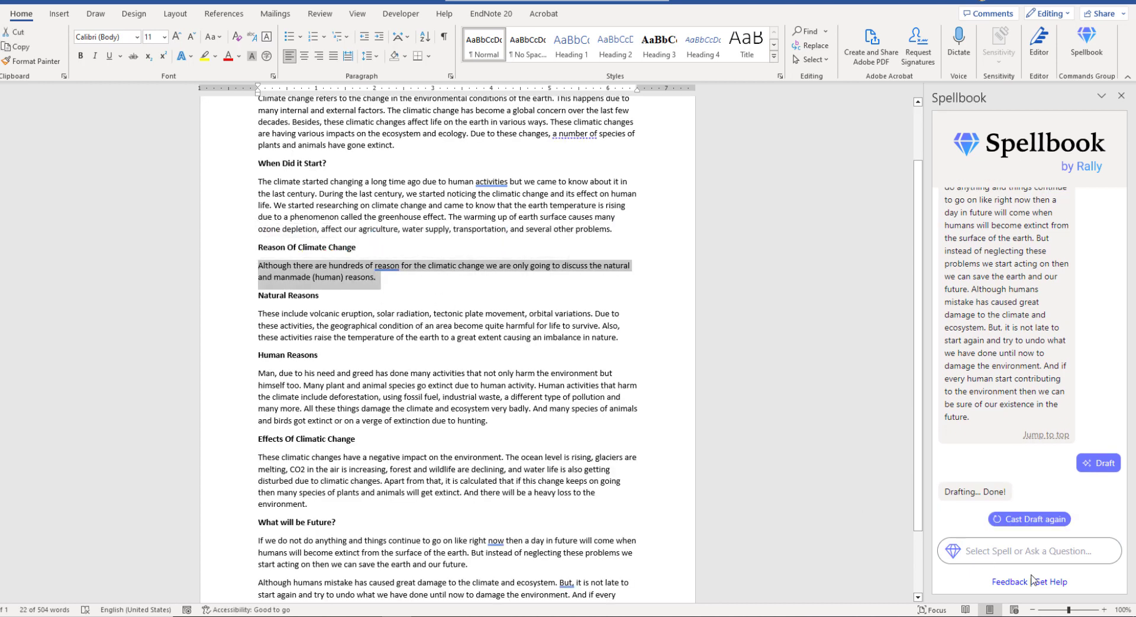
{"action": "left_click", "coordinate": [1013, 551]}
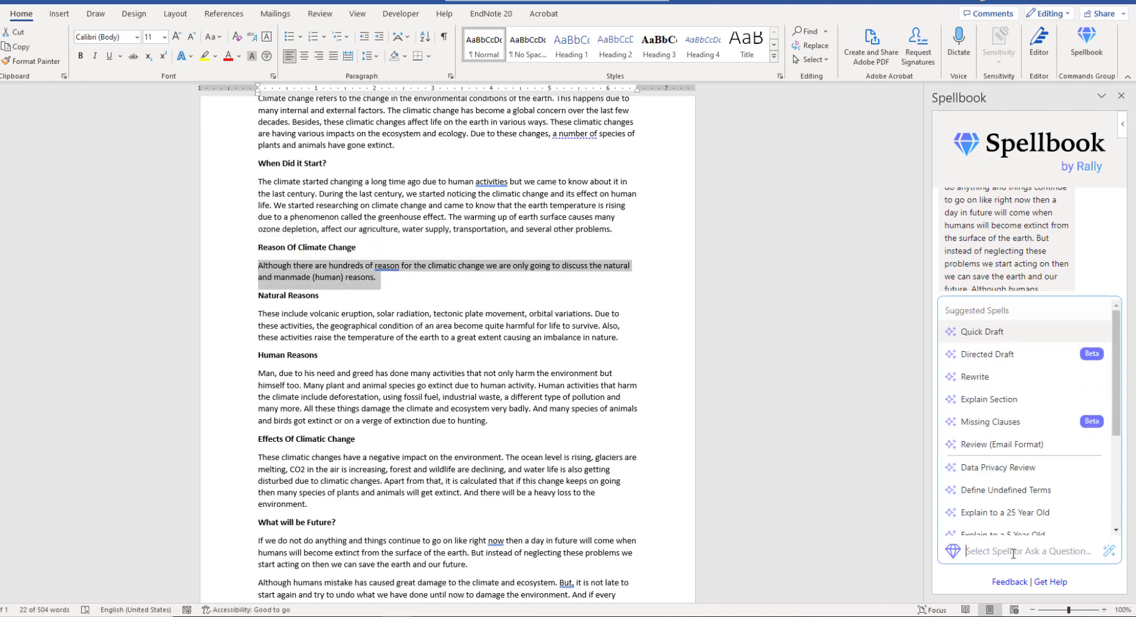
{"action": "type", "text": "rewrite in a"}
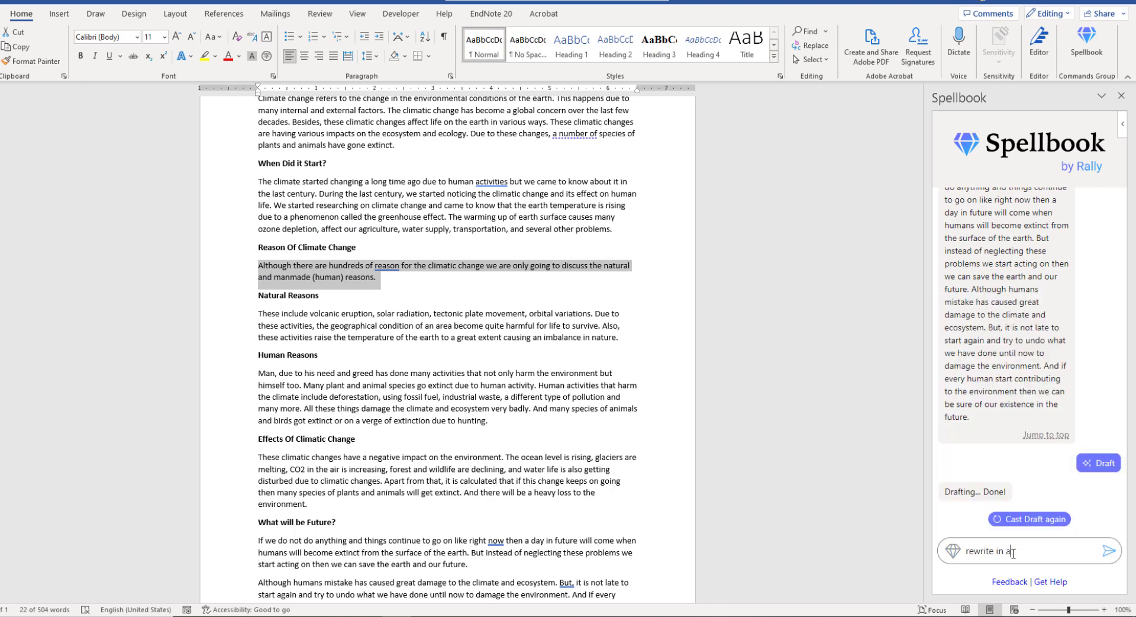
{"action": "type", "text": " bit more detail"}
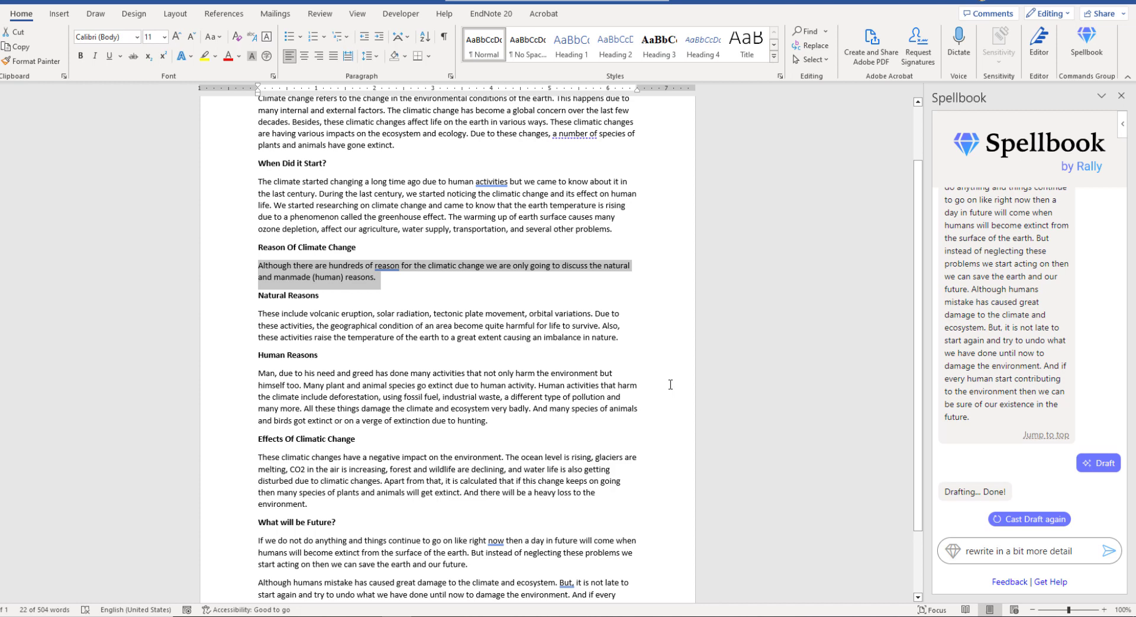
Step: Duplicate the paragraph under the "Reason Of Climate Change" heading just below the original, leaving an empty line between them
{"action": "left_click", "coordinate": [388, 279]}
{"action": "triple_click", "coordinate": [347, 276]}
{"action": "key", "text": "ctrl+c"}
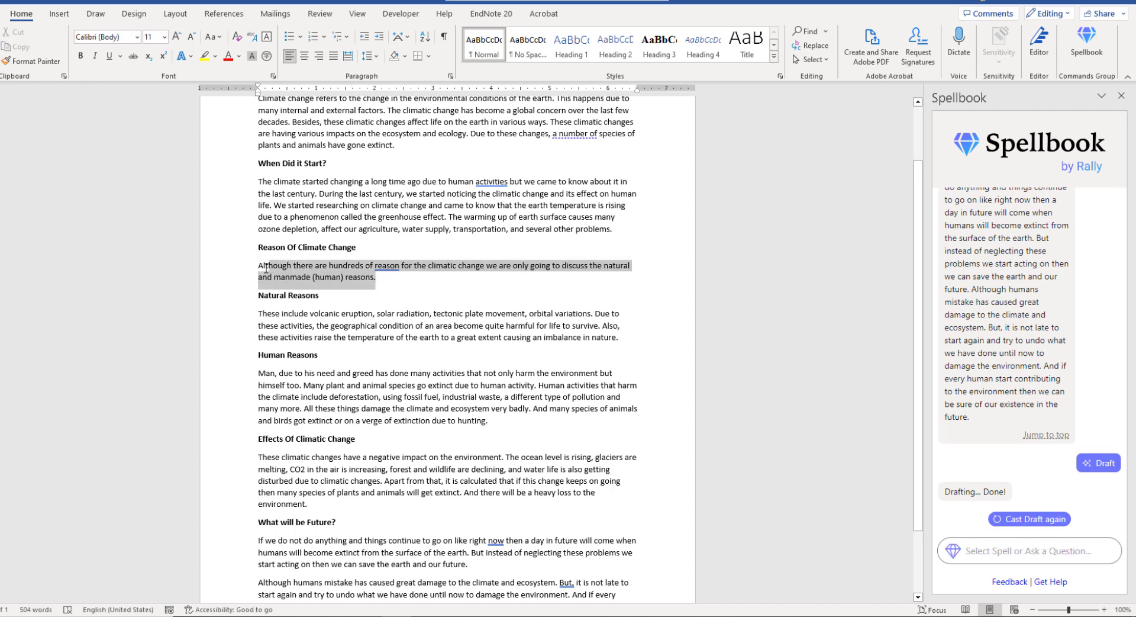
{"action": "left_click", "coordinate": [404, 289]}
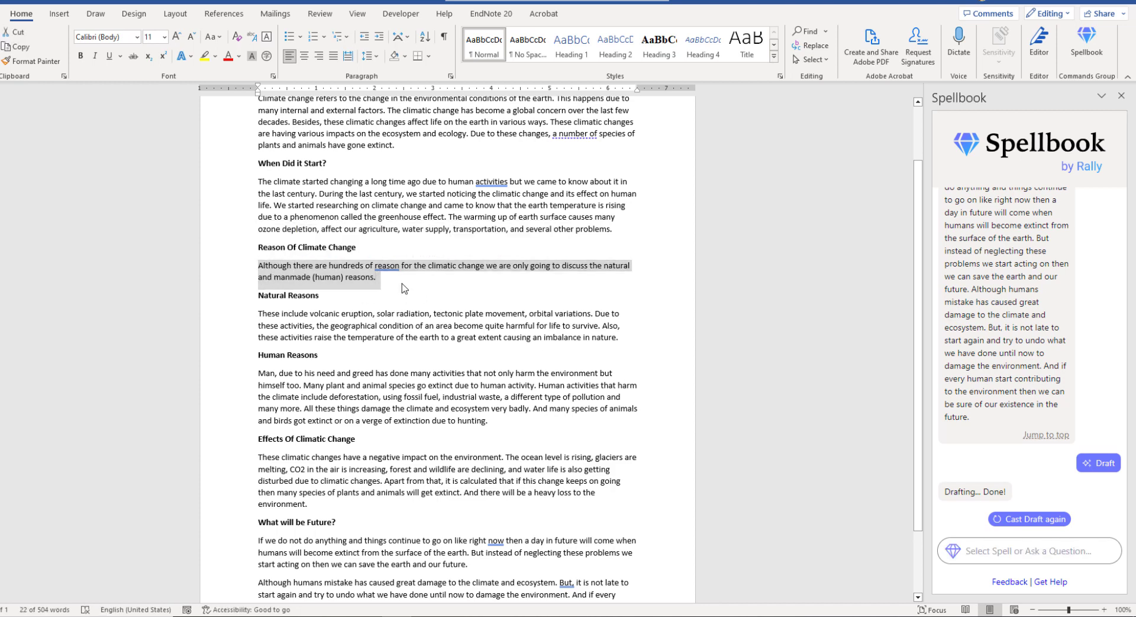
{"action": "key", "text": "Return"}
{"action": "key", "text": "Return"}
{"action": "key", "text": "ctrl+v"}
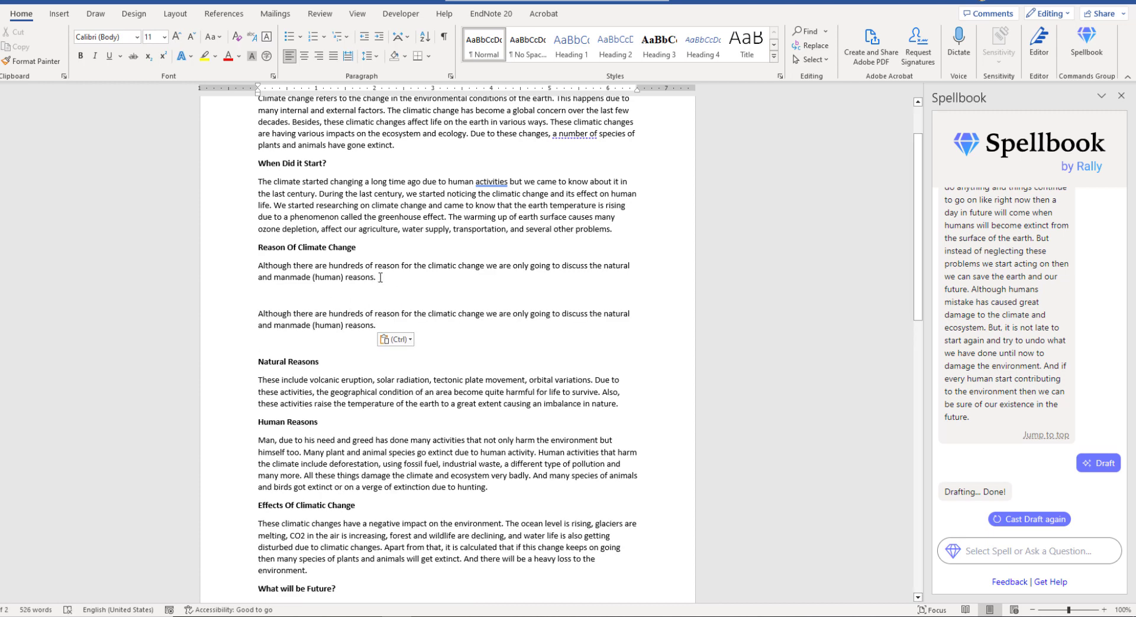
Step: Select the original "Reason Of Climate Change" paragraph, ask Spellbook "Rewrite this section in 100 words" and look through the reply
{"action": "left_click_drag", "start_coordinate": [380, 277], "coordinate": [259, 265]}
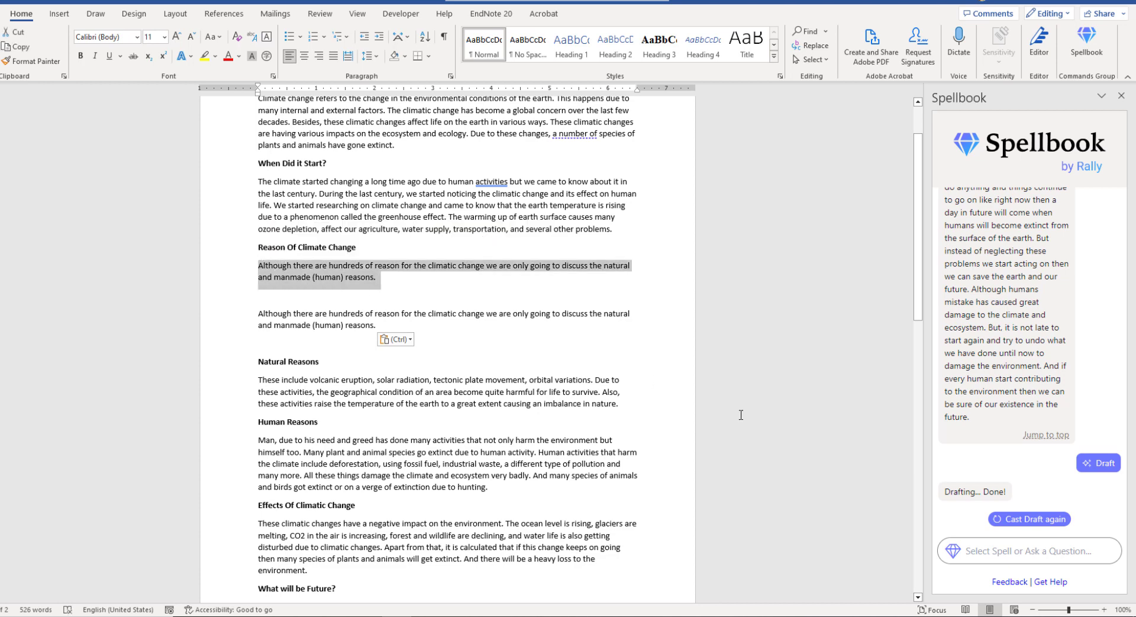
{"action": "left_click", "coordinate": [1082, 552]}
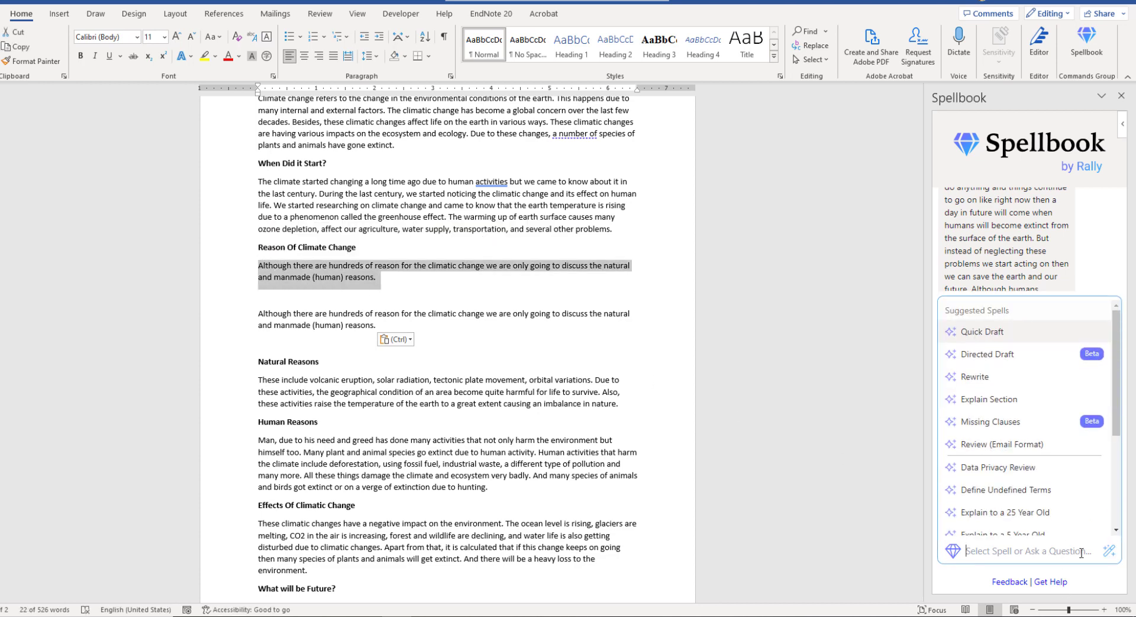
{"action": "type", "text": "Rewrite this se"}
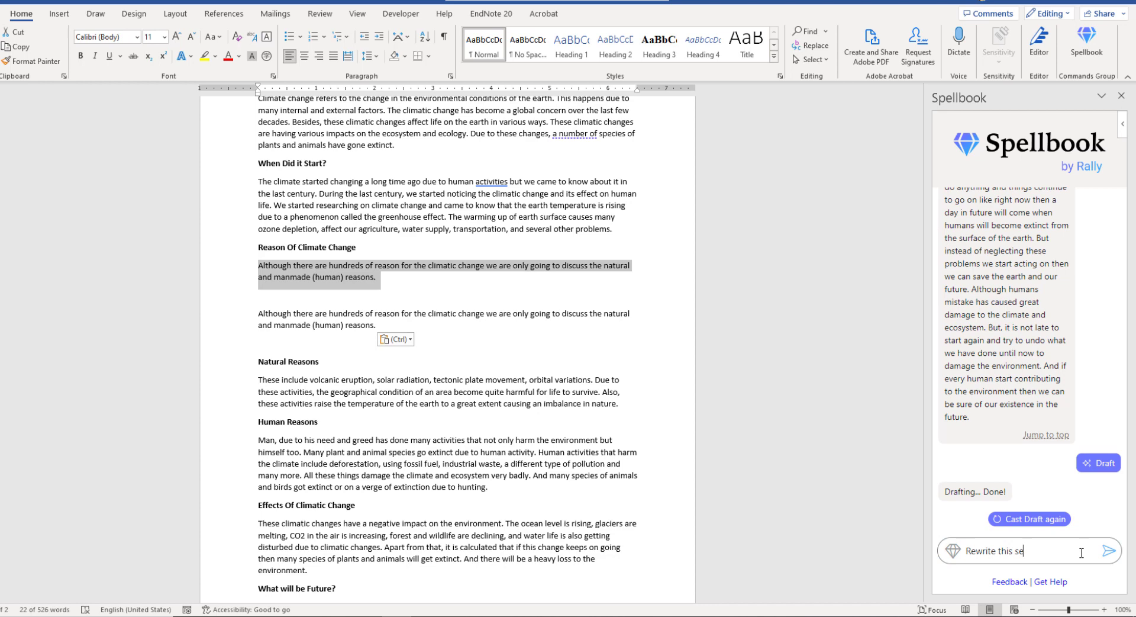
{"action": "type", "text": "ction in 100 words"}
{"action": "key", "text": "Return"}
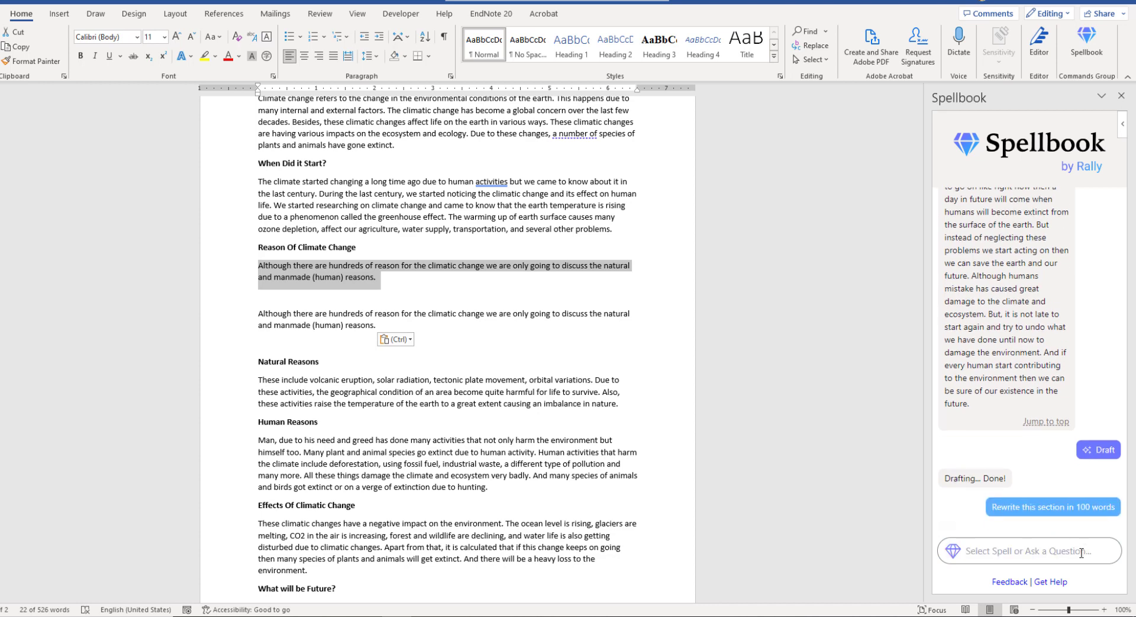
{"action": "scroll", "coordinate": [1053, 417], "scroll_direction": "up", "scroll_amount": 10}
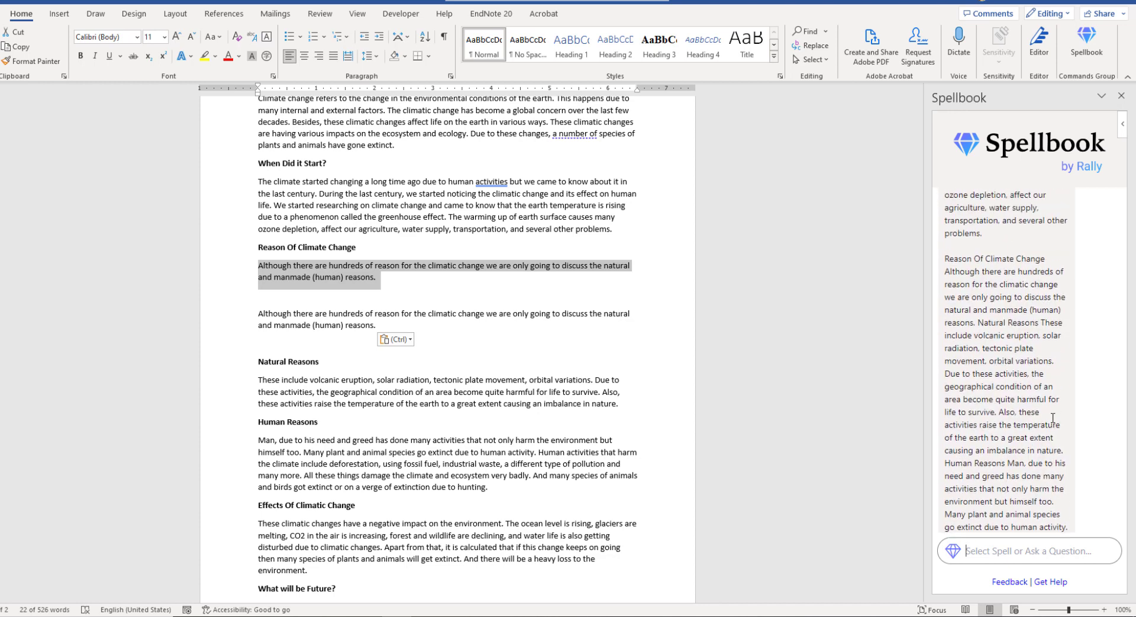
{"action": "scroll", "coordinate": [1053, 417], "scroll_direction": "up", "scroll_amount": 4}
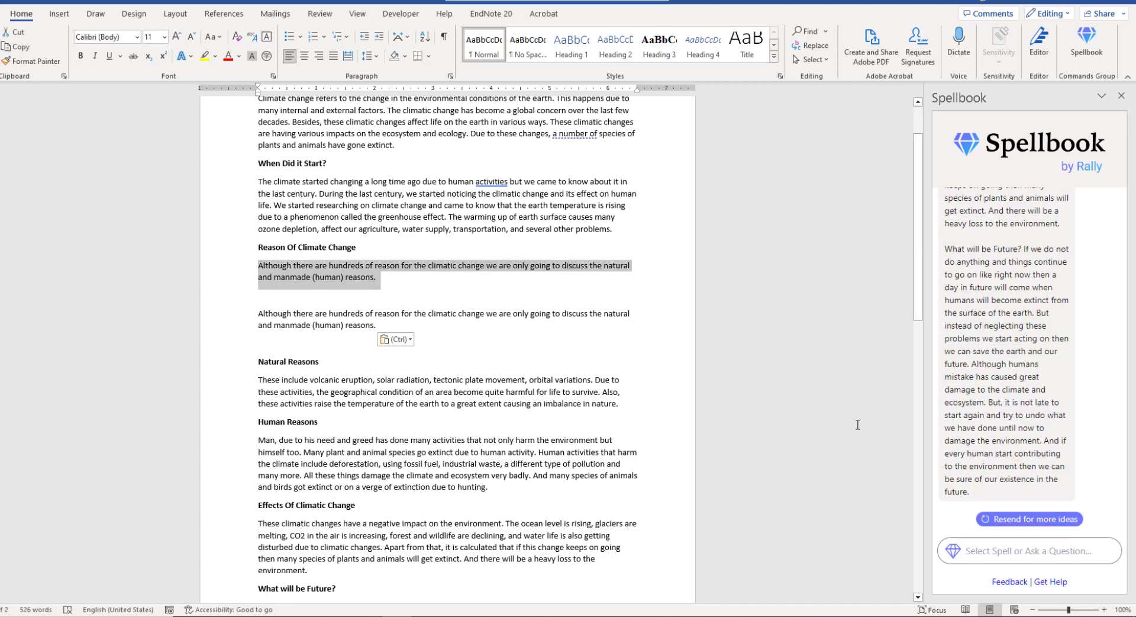
Step: Rewrite the selected paragraph with Spellbook's Rewrite spell, using the custom instruction "rewrite in a bit more detail using 100 words"
{"action": "left_click", "coordinate": [951, 554]}
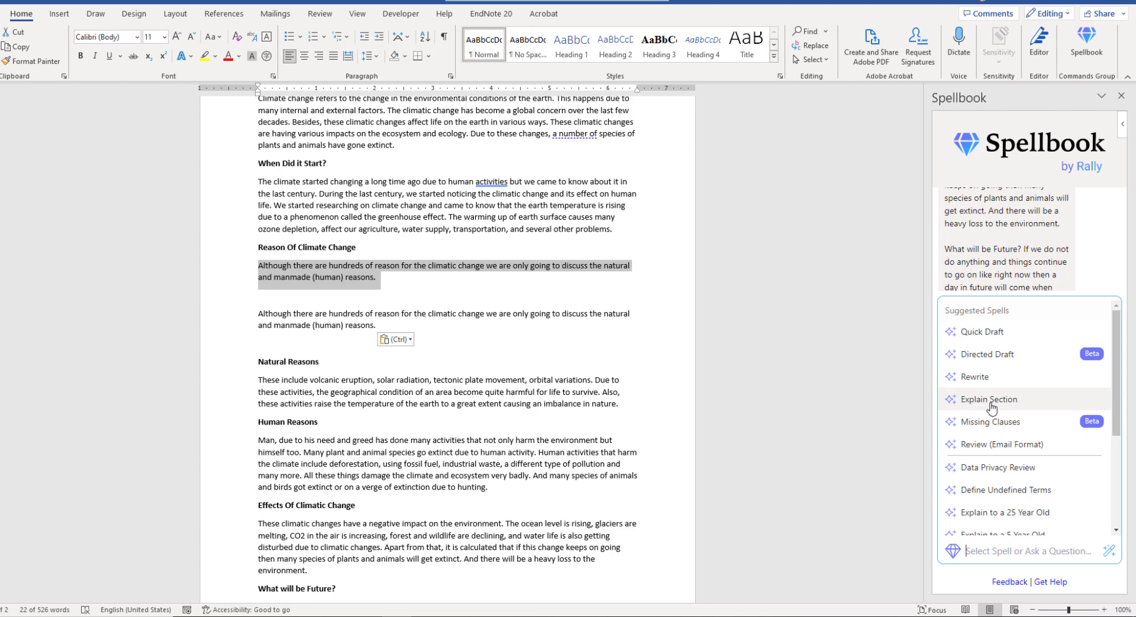
{"action": "left_click", "coordinate": [981, 377]}
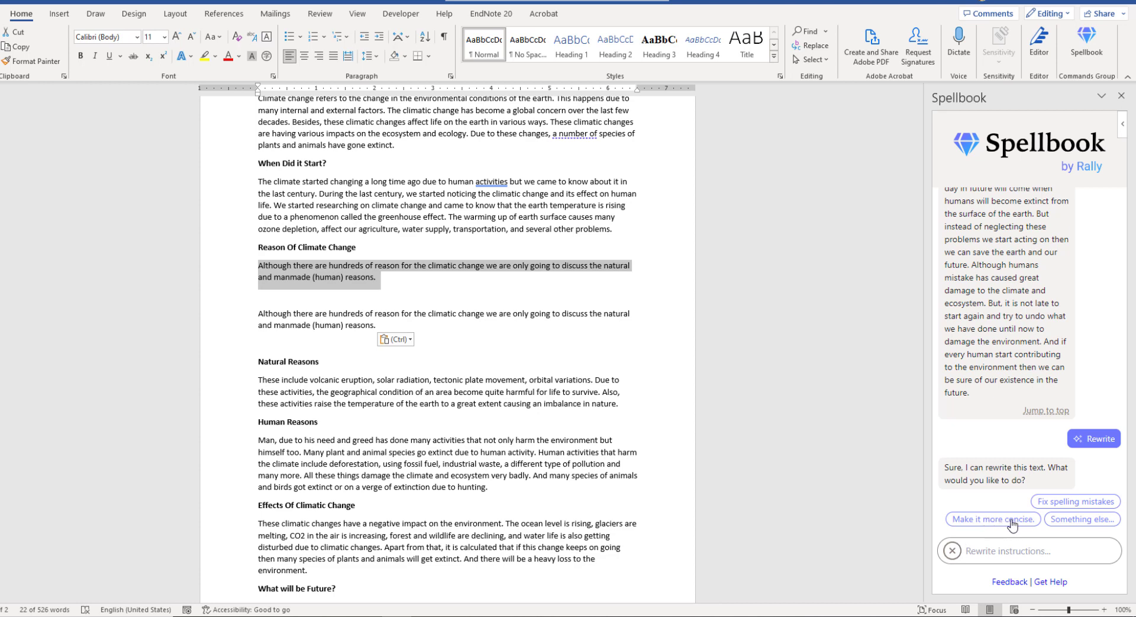
{"action": "left_click", "coordinate": [1076, 521]}
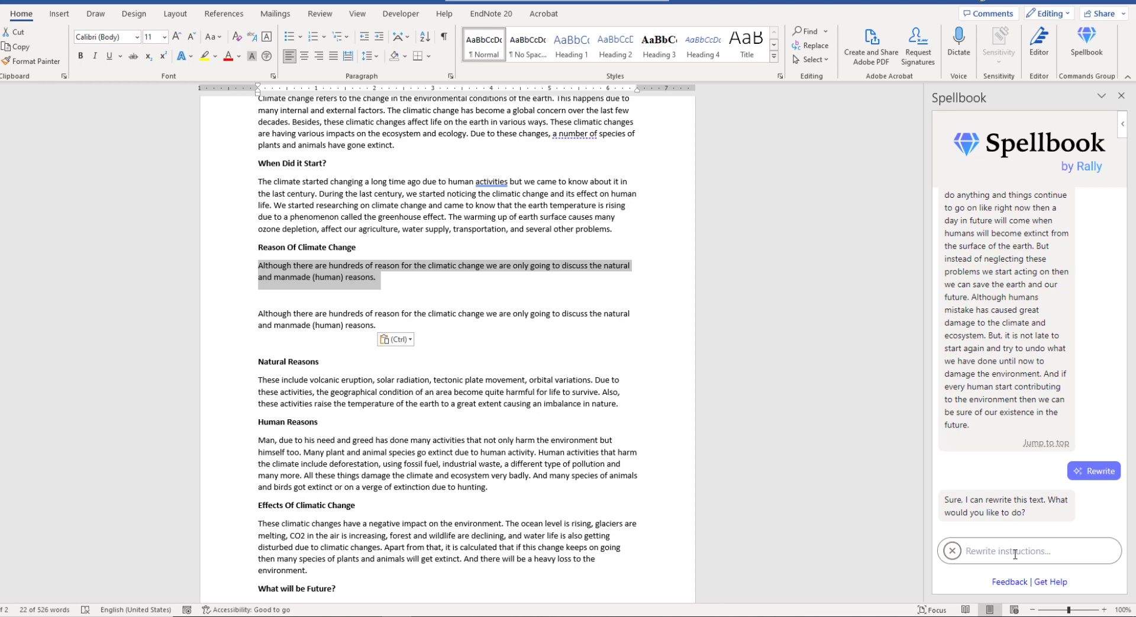
{"action": "type", "text": "rewr"}
{"action": "type", "text": "ite in a bit more detail using 100 use"}
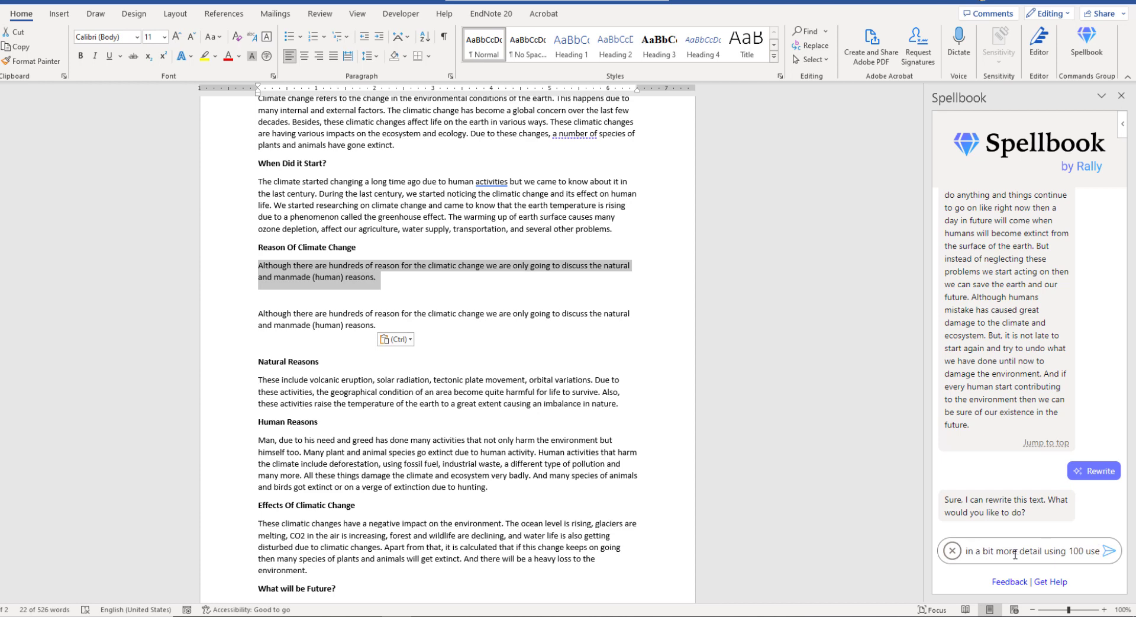
{"action": "type", "text": "ds"}
{"action": "key", "text": "Return"}
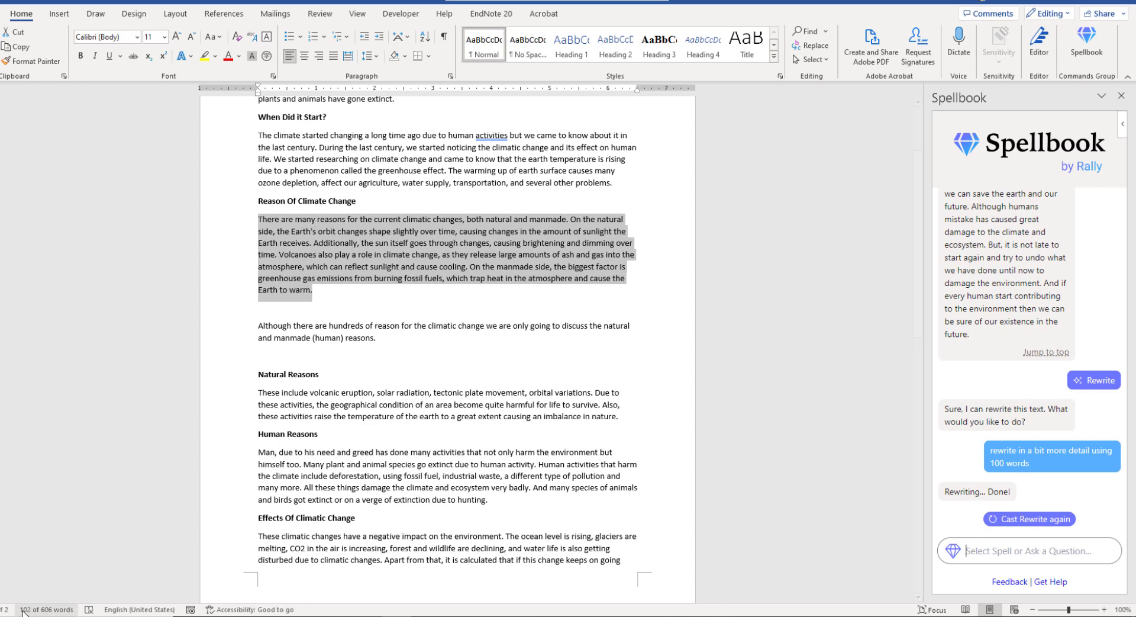
Step: Look through Spellbook's suggested spells and run the Term Summary (Concise) spell on the essay
{"action": "left_click", "coordinate": [955, 552]}
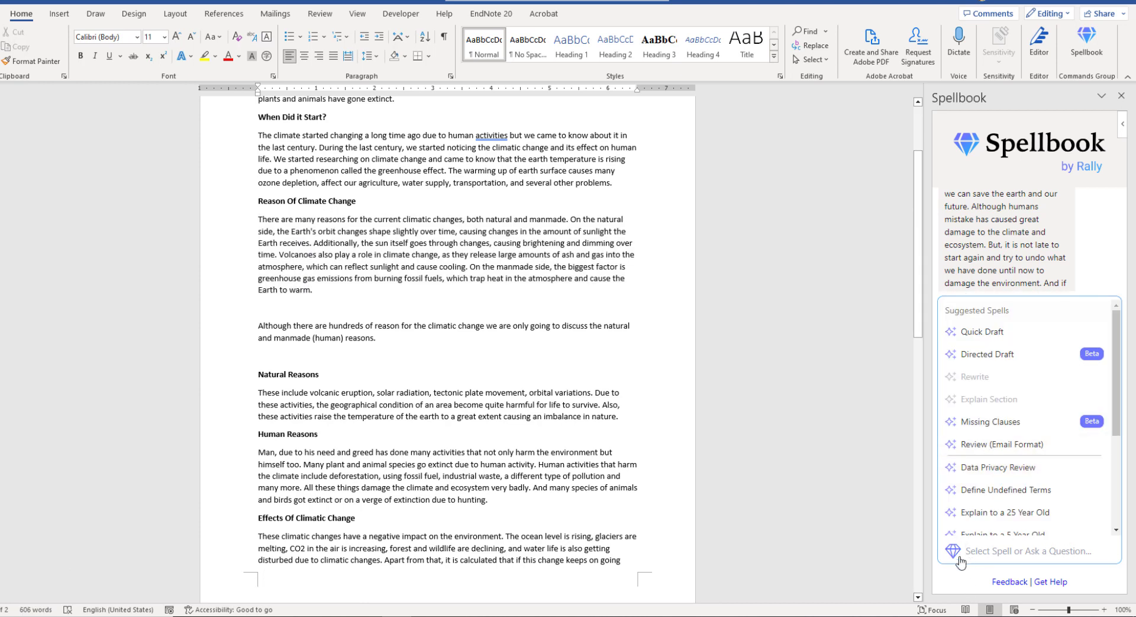
{"action": "scroll", "coordinate": [986, 444], "scroll_direction": "down", "scroll_amount": 5}
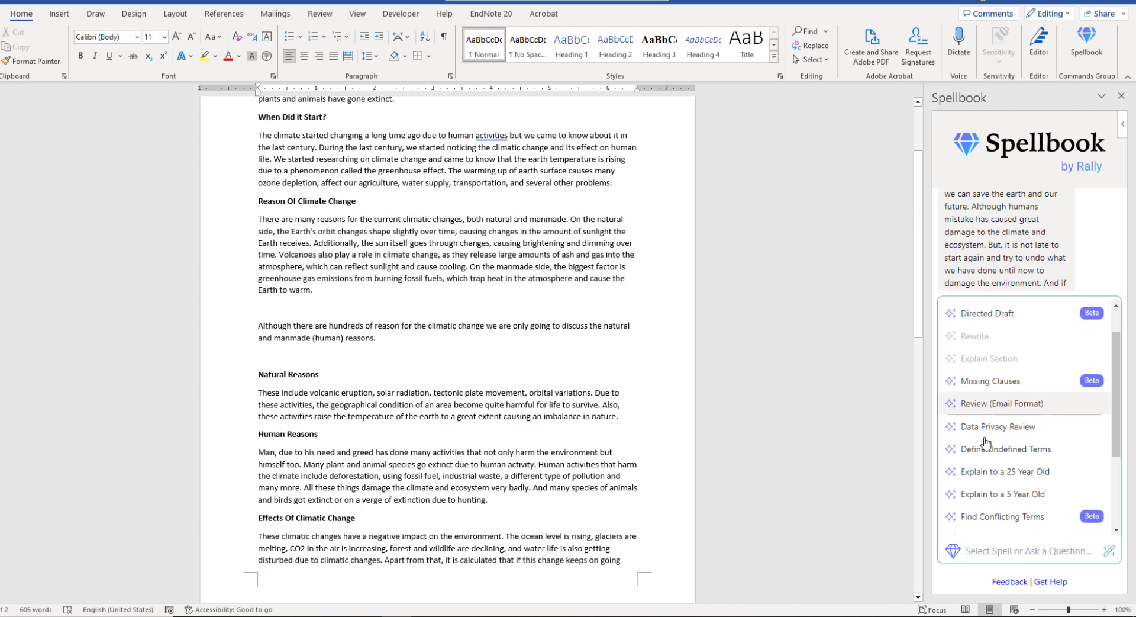
{"action": "scroll", "coordinate": [989, 456], "scroll_direction": "up", "scroll_amount": 3}
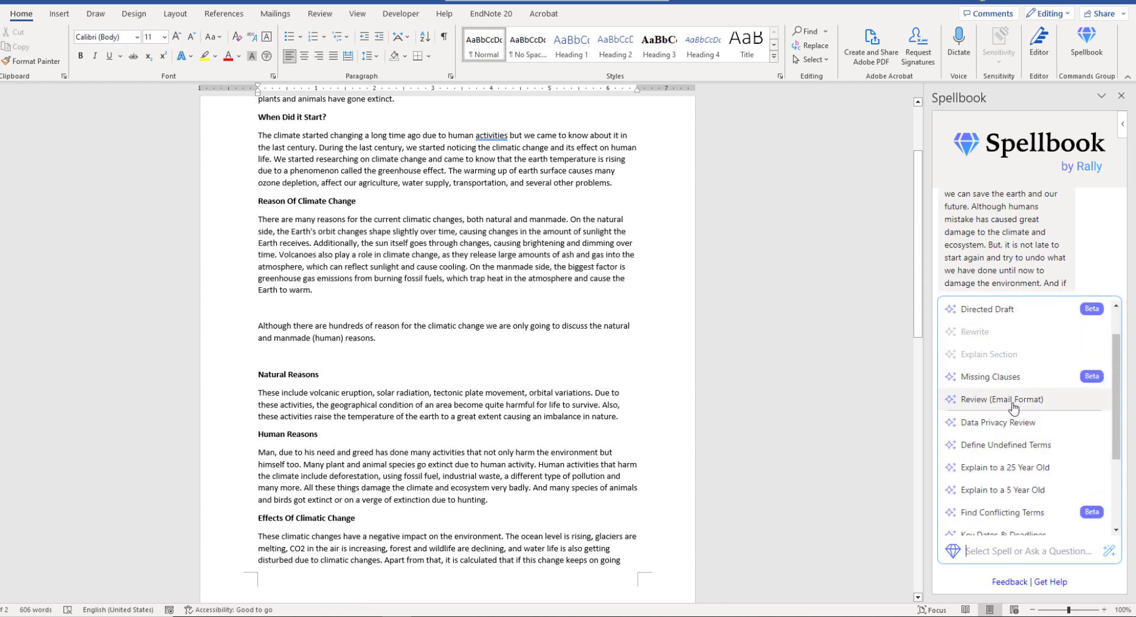
{"action": "scroll", "coordinate": [1001, 441], "scroll_direction": "down", "scroll_amount": 1}
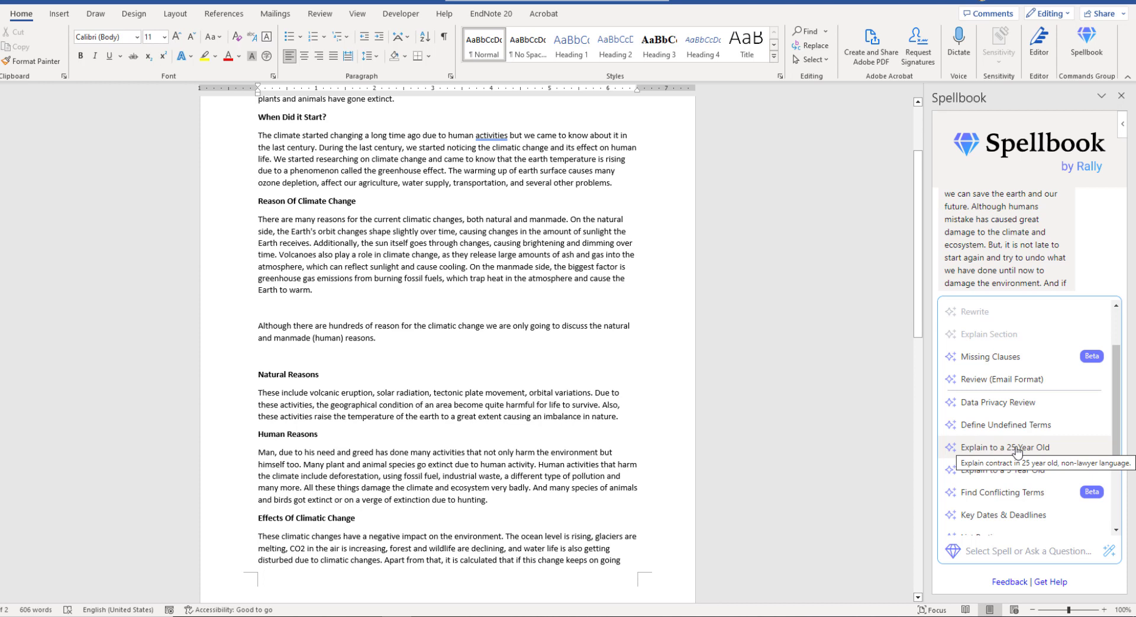
{"action": "scroll", "coordinate": [1015, 455], "scroll_direction": "down", "scroll_amount": 5}
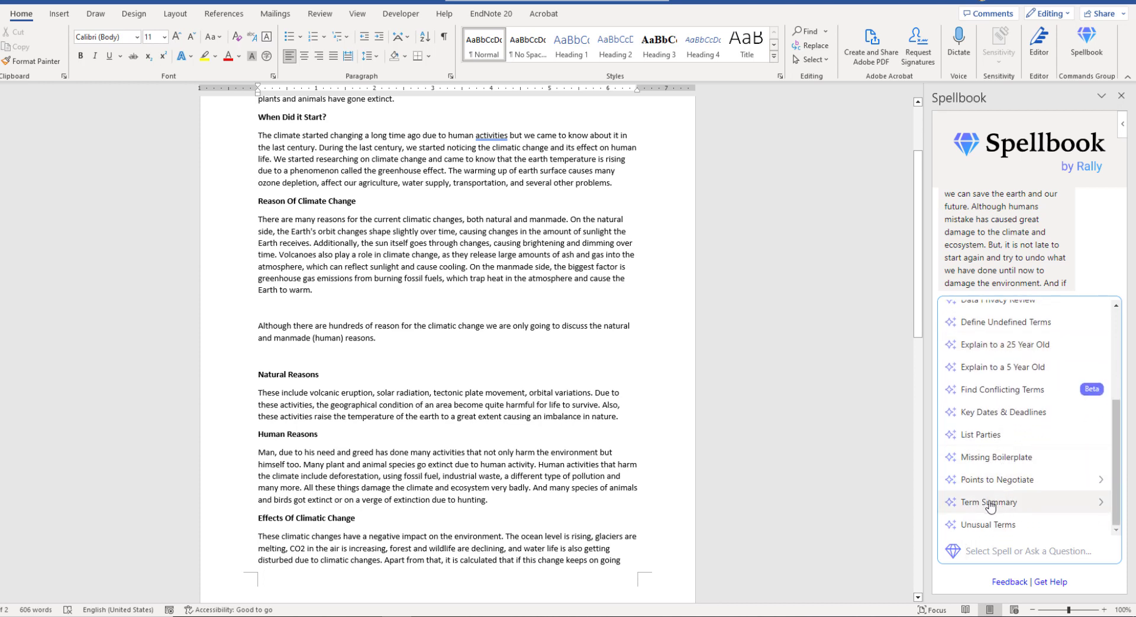
{"action": "left_click", "coordinate": [1018, 503]}
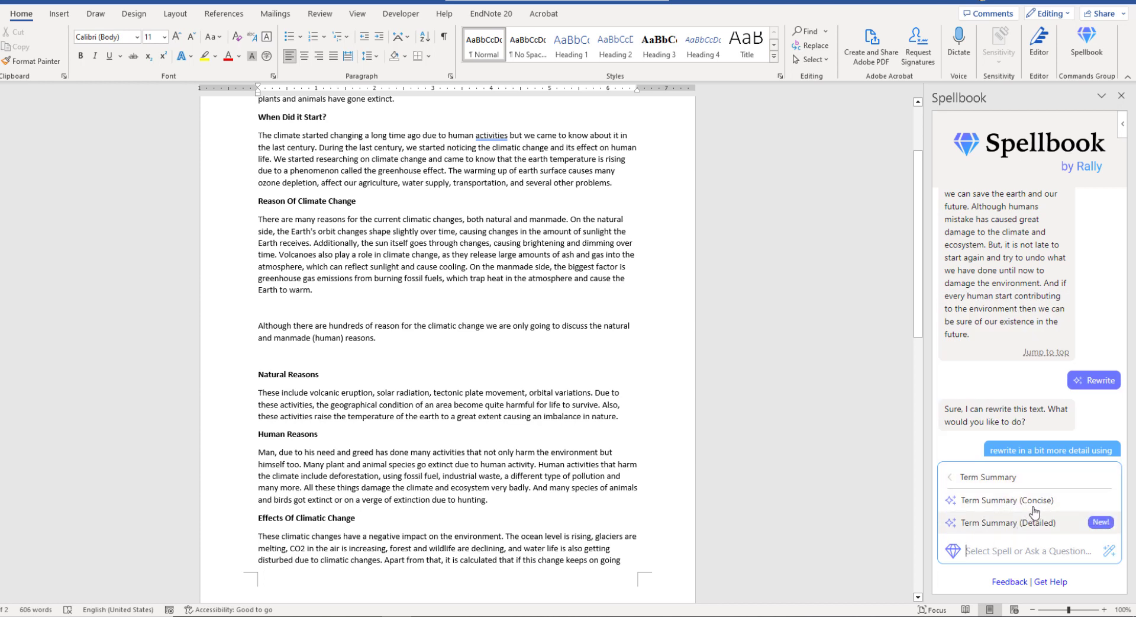
{"action": "left_click", "coordinate": [1013, 500]}
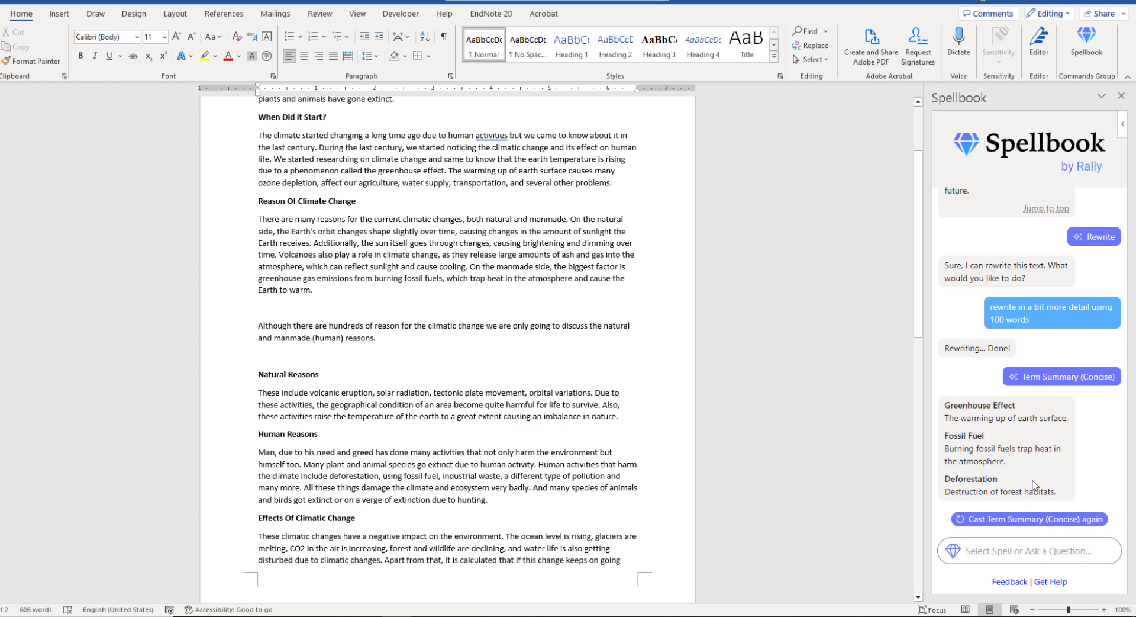
Step: Run Spellbook's Missing Clauses spell and copy its Mitigation heading and sentence into the essay below the rewritten "Reason Of Climate Change" paragraph
{"action": "left_click", "coordinate": [1029, 550]}
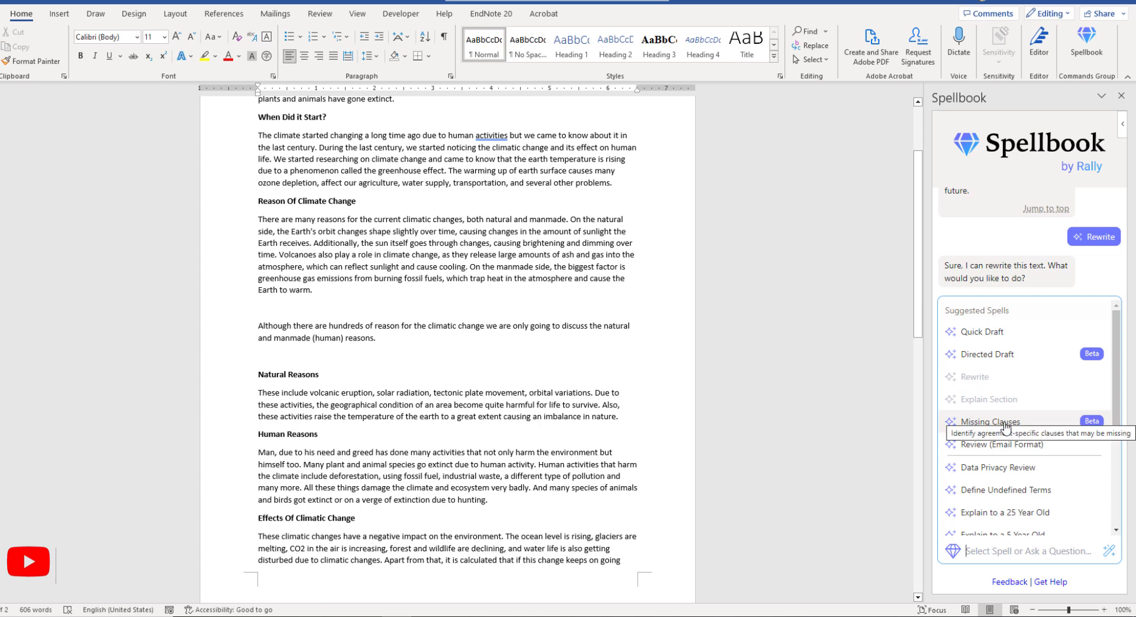
{"action": "left_click", "coordinate": [1010, 424]}
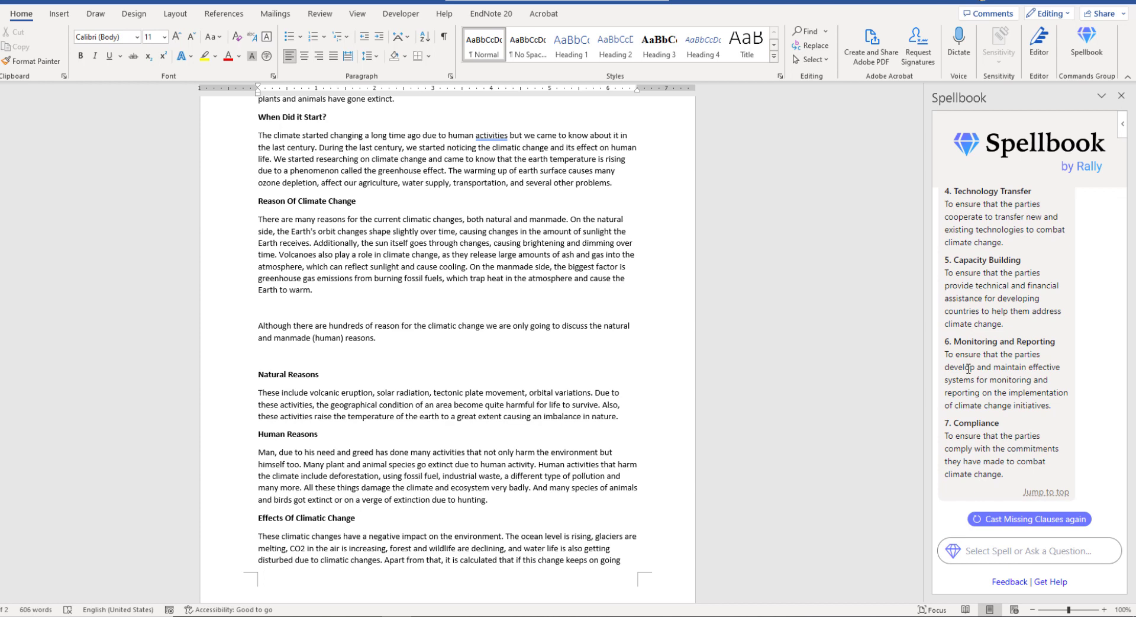
{"action": "scroll", "coordinate": [968, 368], "scroll_direction": "up", "scroll_amount": 4}
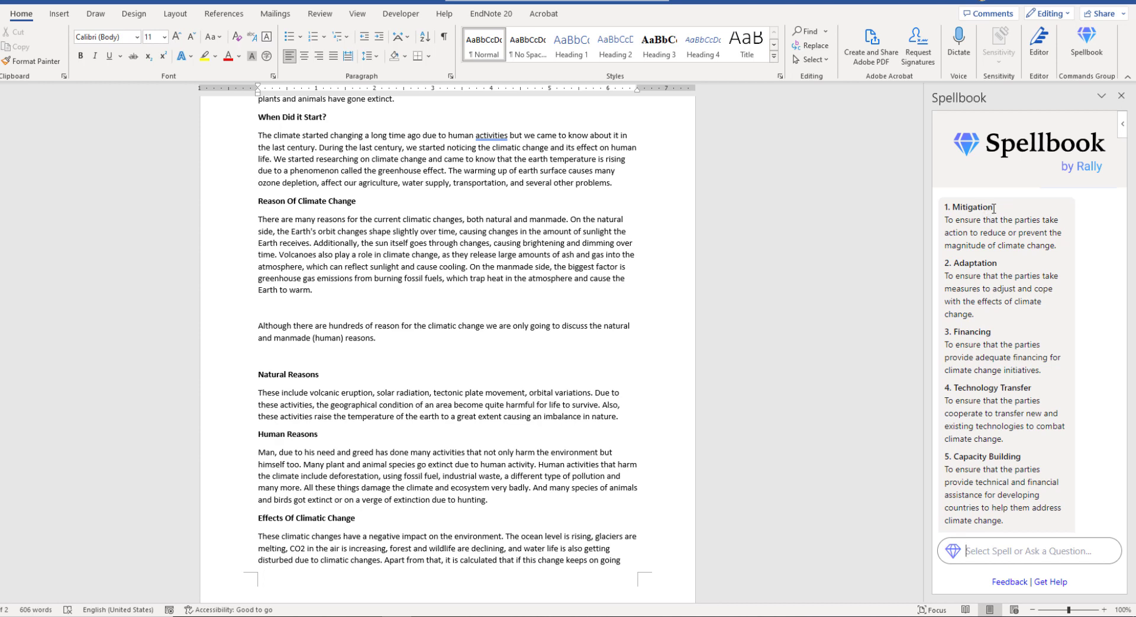
{"action": "left_click_drag", "start_coordinate": [1000, 208], "coordinate": [292, 308]}
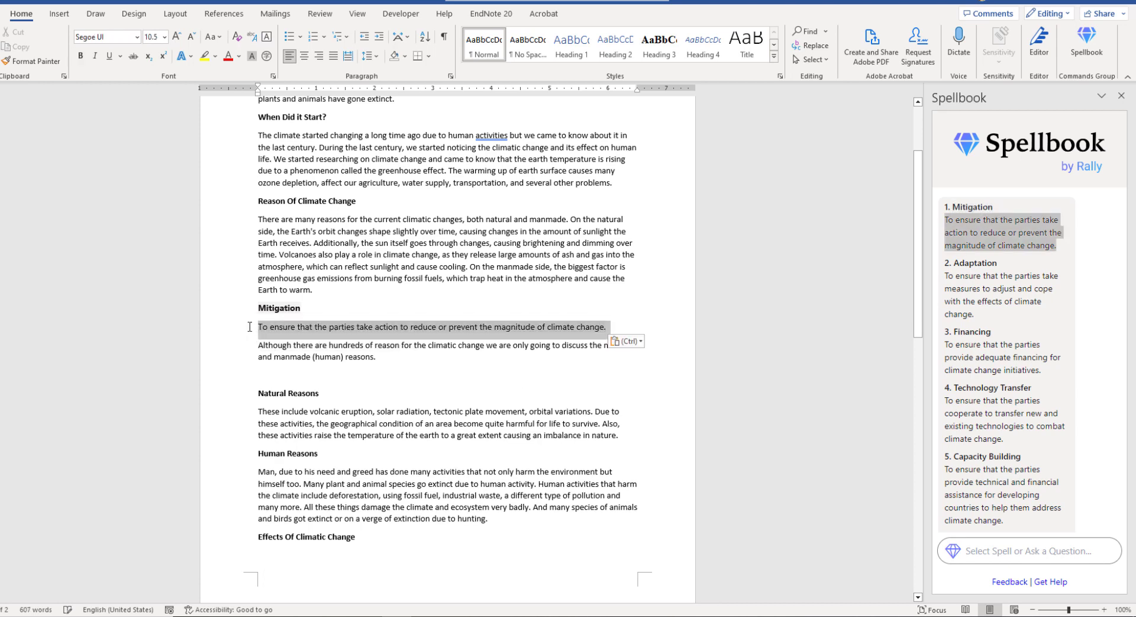
Step: Rewrite the selected Mitigation sentence with Spellbook's Rewrite spell, using the instruction "write this section on mitigation in detail using 150 words"
{"action": "left_click", "coordinate": [959, 552]}
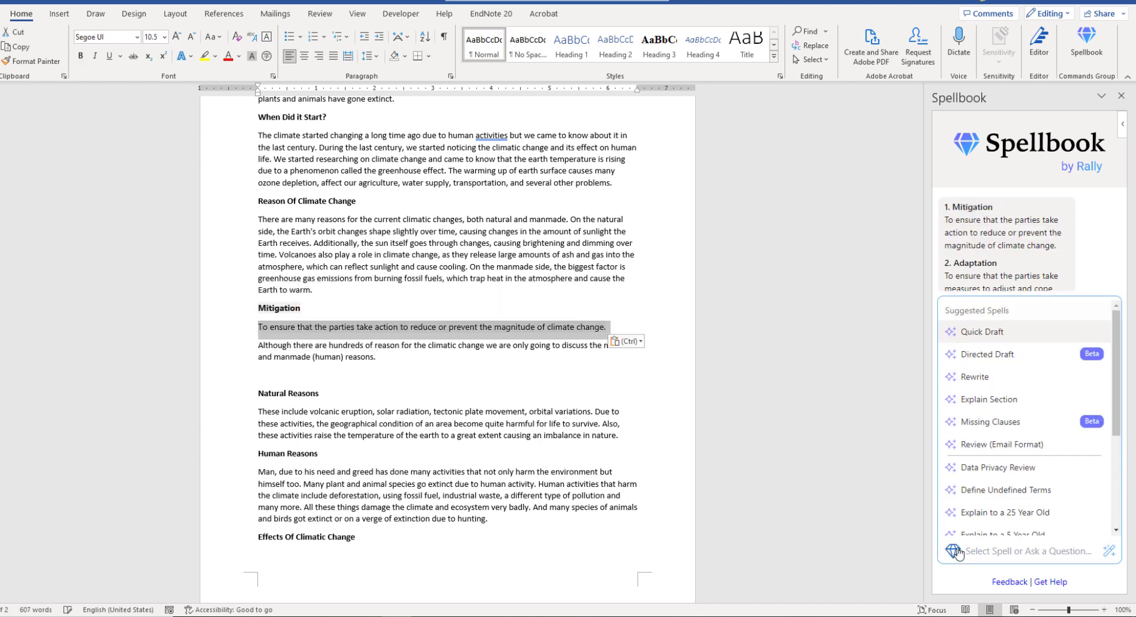
{"action": "left_click", "coordinate": [976, 377]}
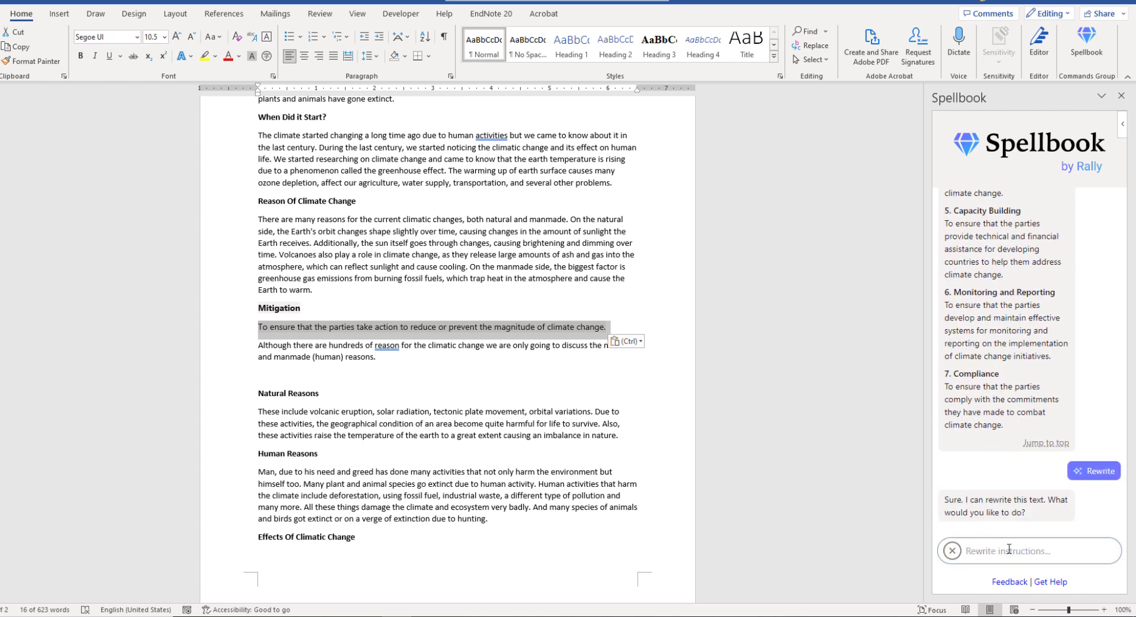
{"action": "type", "text": "write this"}
{"action": "type", "text": " section on m"}
{"action": "type", "text": "itigation in detail using"}
{"action": "type", "text": " 150 words"}
{"action": "key", "text": "Return"}
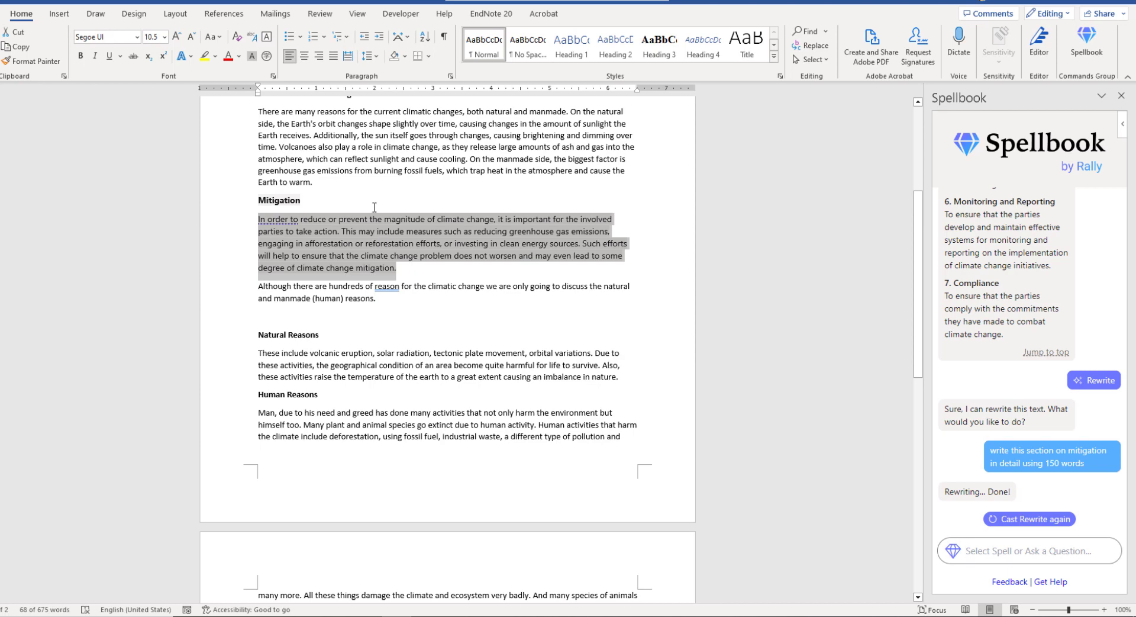
Step: Run the Rewrite spell on the Mitigation paragraph again with the custom instruction "To rewrite and expand the section to 150 words"
{"action": "left_click", "coordinate": [1029, 551]}
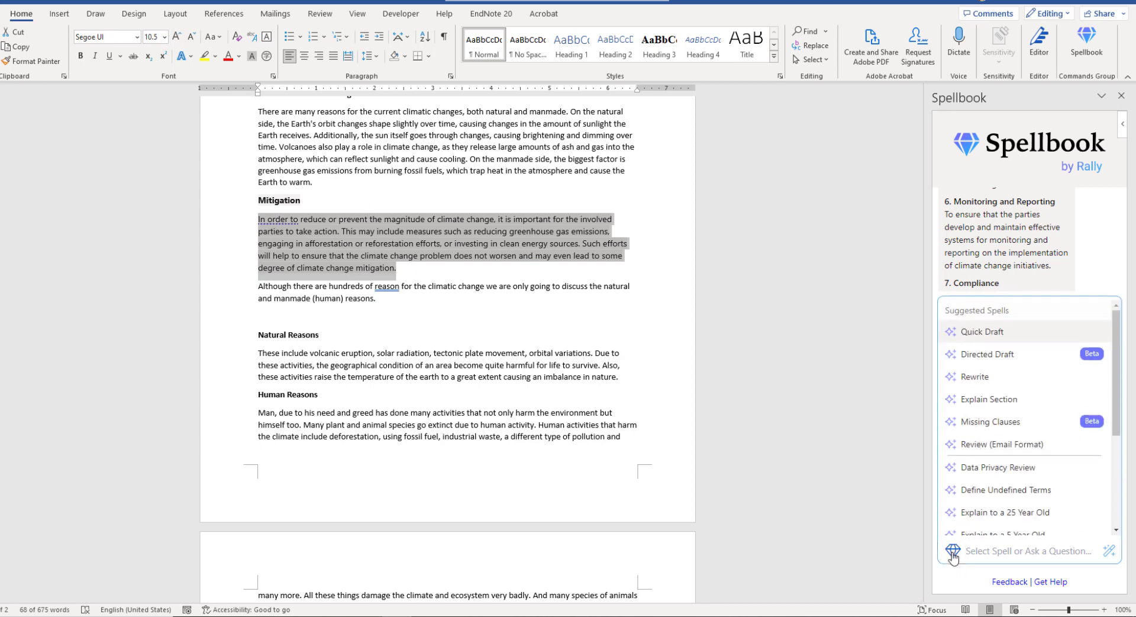
{"action": "left_click", "coordinate": [965, 379]}
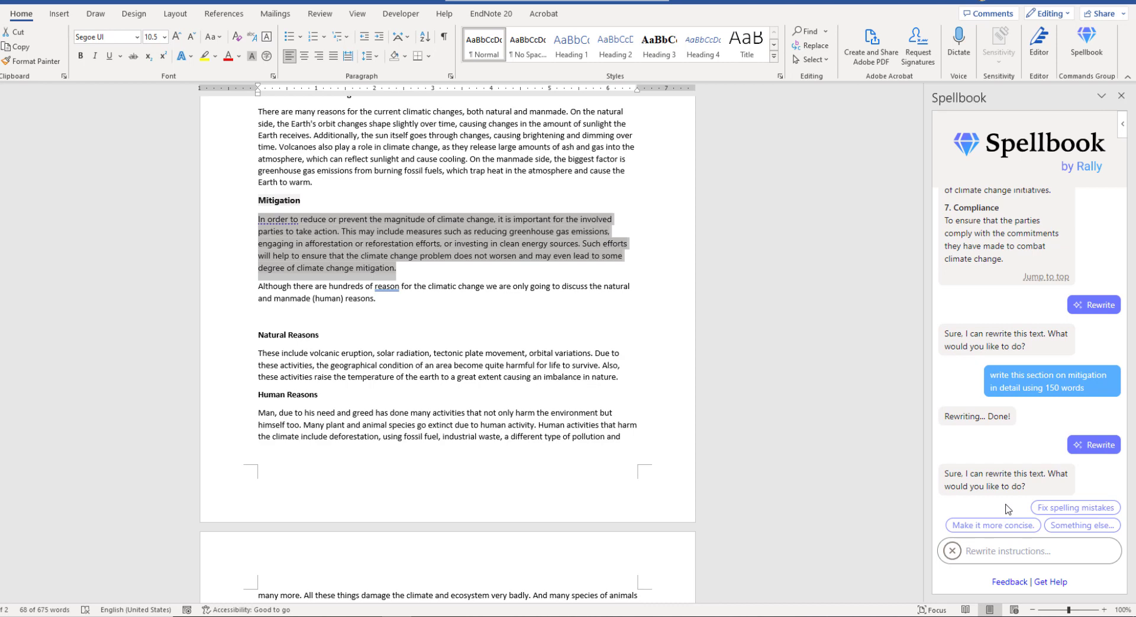
{"action": "left_click", "coordinate": [1065, 519]}
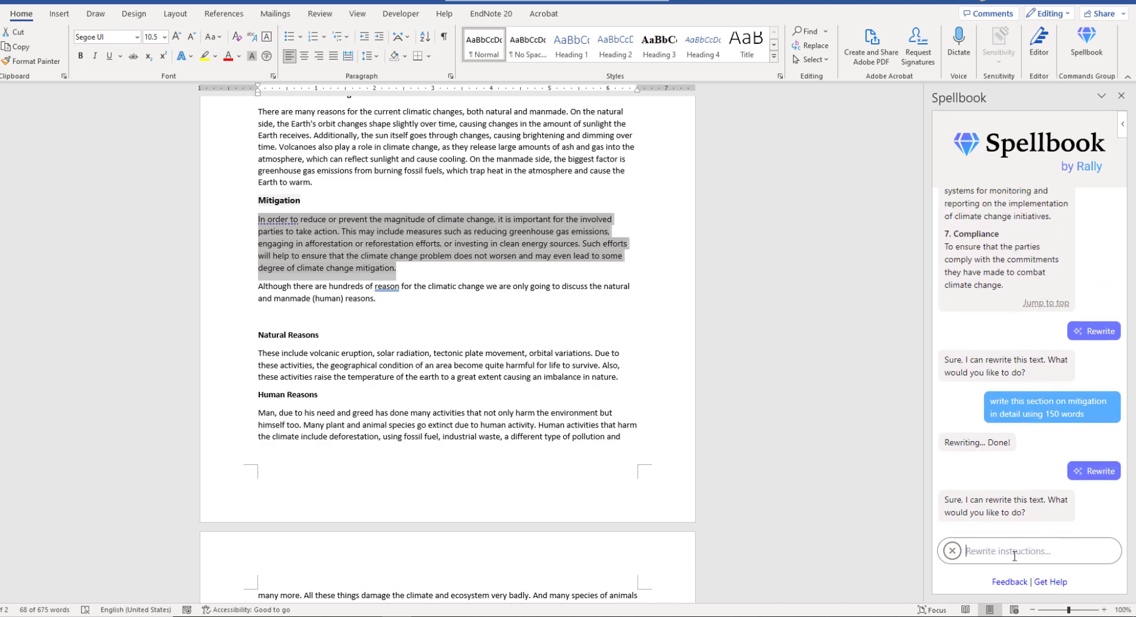
{"action": "type", "text": "To"}
{"action": "type", "text": " rewite and expl"}
{"action": "type", "text": "nd the section to 10"}
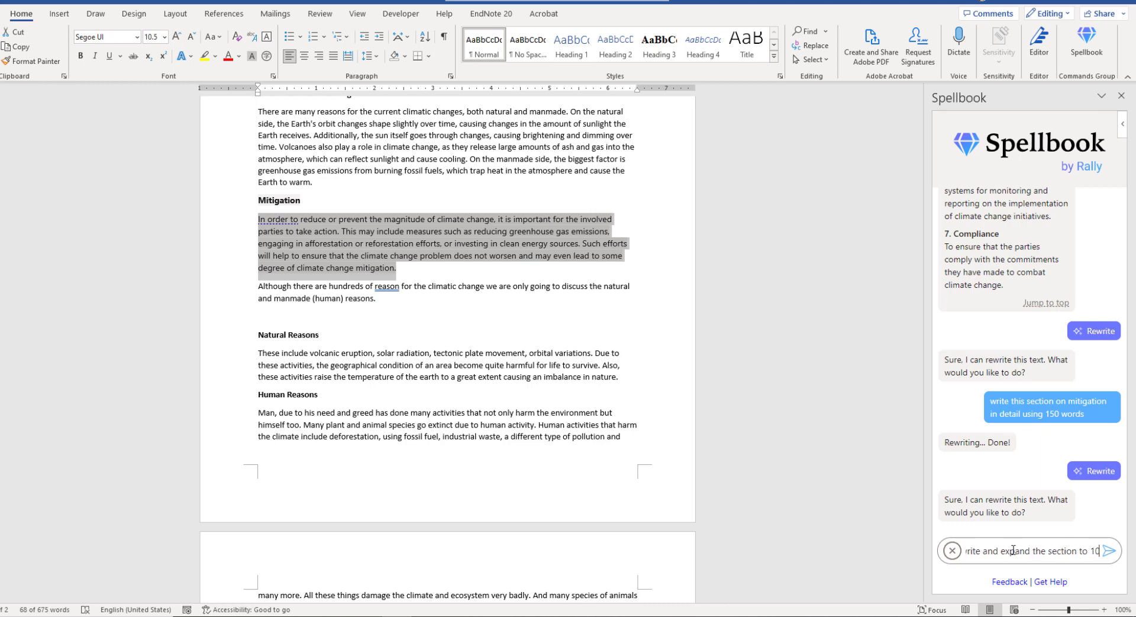
{"action": "key", "text": "BackSpace"}
{"action": "type", "text": "50 words"}
{"action": "key", "text": "Return"}
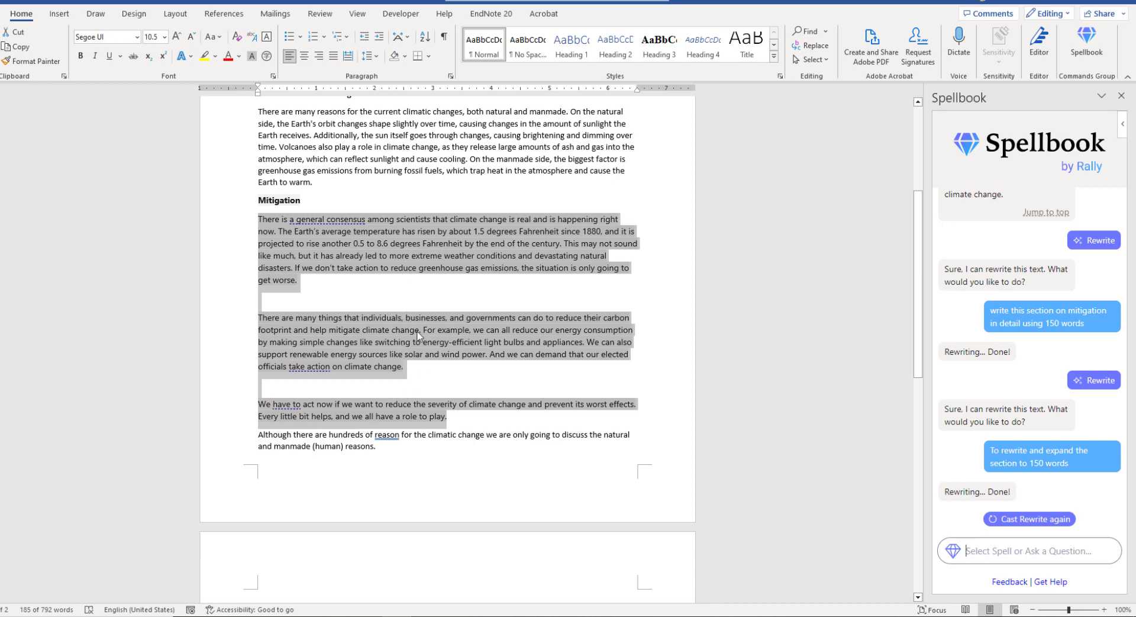
Step: Select the "Natural Reasons" heading with its paragraph and run Spellbook's Explain Section spell on it, then clear the selection
{"action": "scroll", "coordinate": [391, 293], "scroll_direction": "down", "scroll_amount": 1}
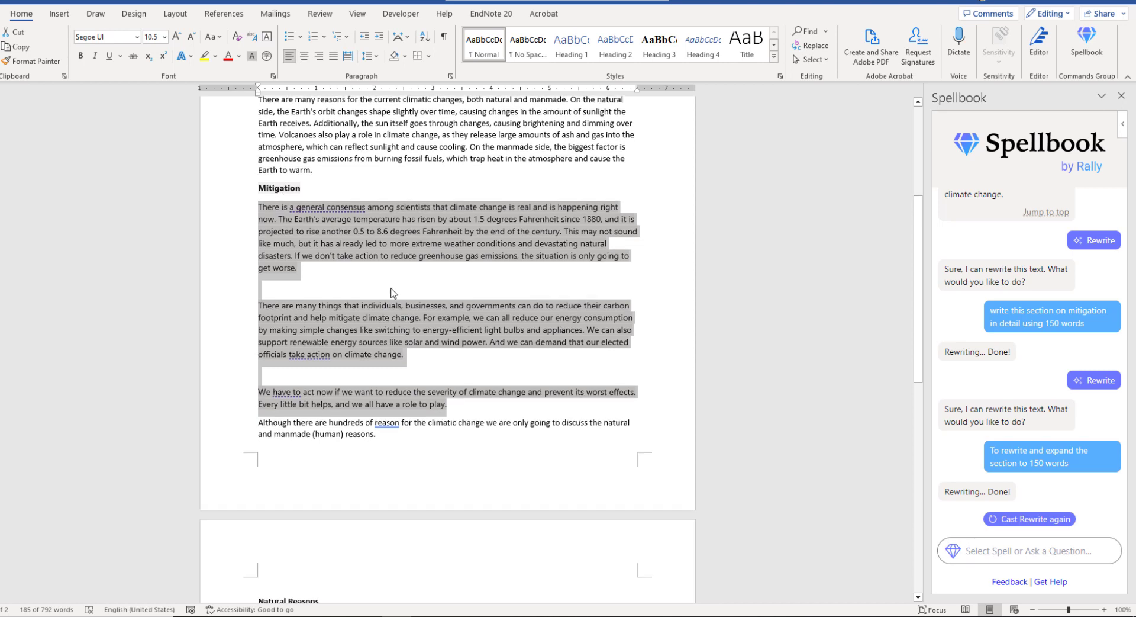
{"action": "left_click", "coordinate": [391, 292]}
{"action": "scroll", "coordinate": [390, 293], "scroll_direction": "down", "scroll_amount": 5}
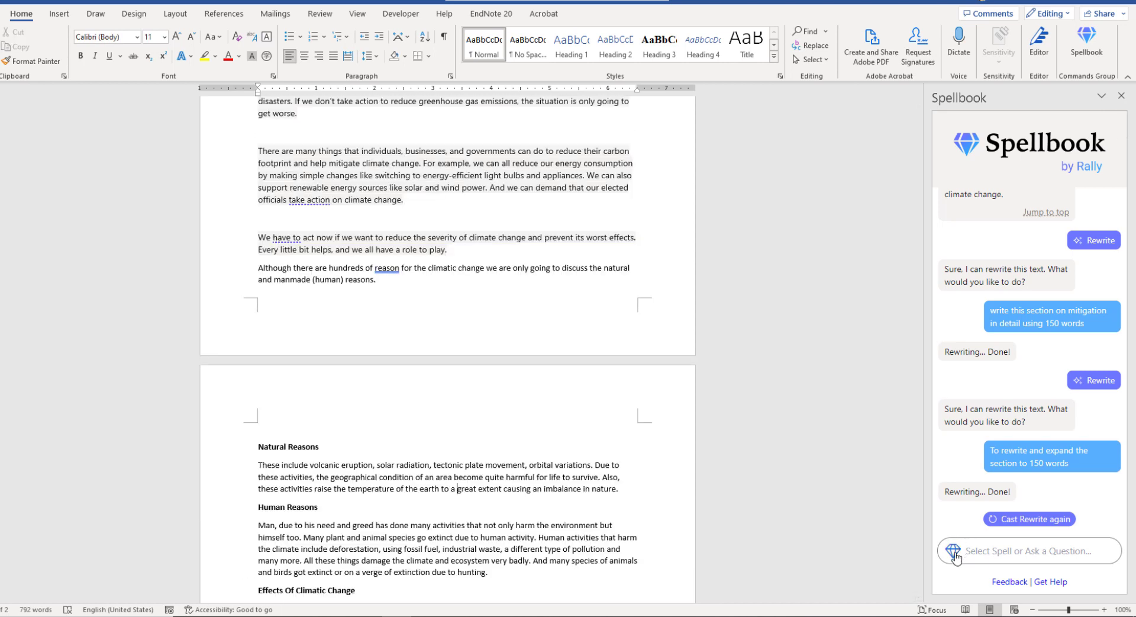
{"action": "left_click", "coordinate": [954, 555]}
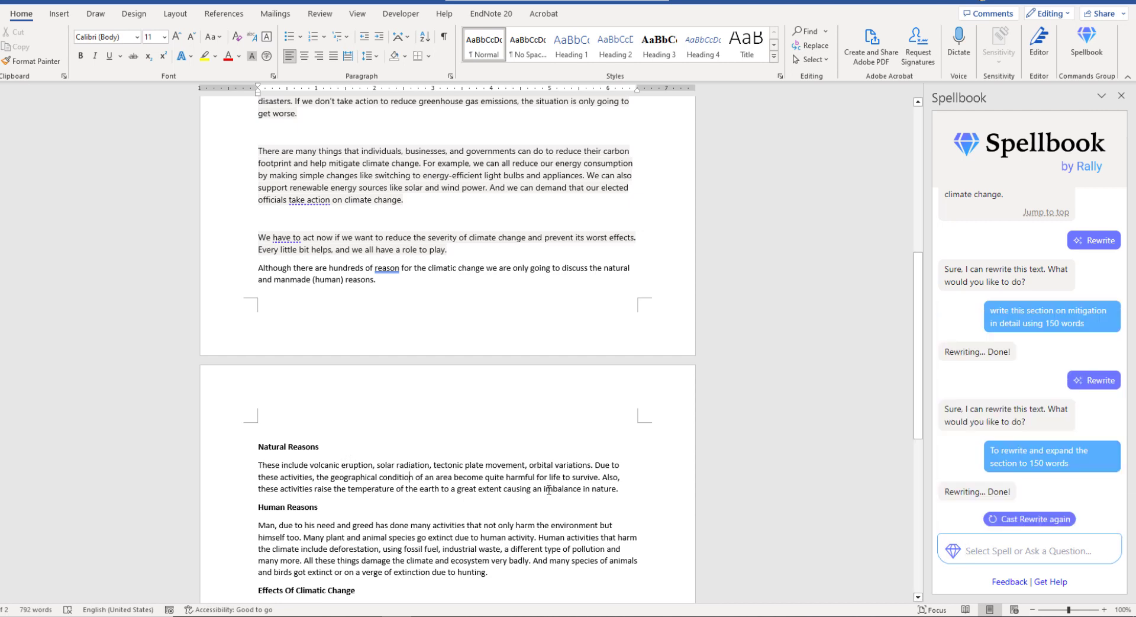
{"action": "left_click_drag", "start_coordinate": [622, 490], "coordinate": [256, 451]}
{"action": "left_click", "coordinate": [953, 552]}
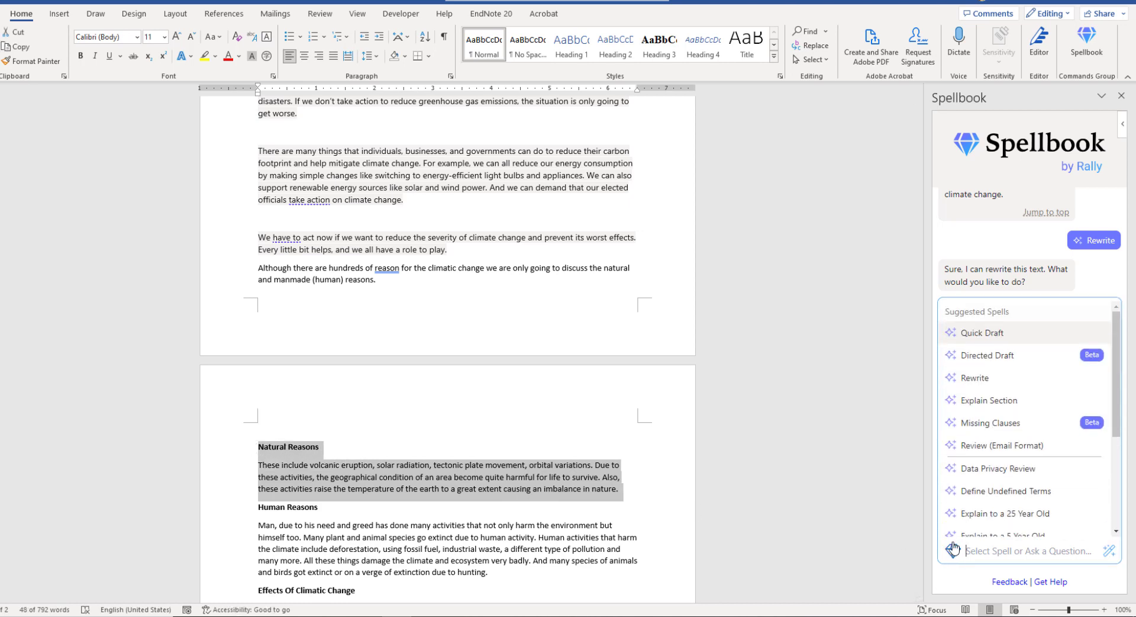
{"action": "left_click", "coordinate": [941, 398]}
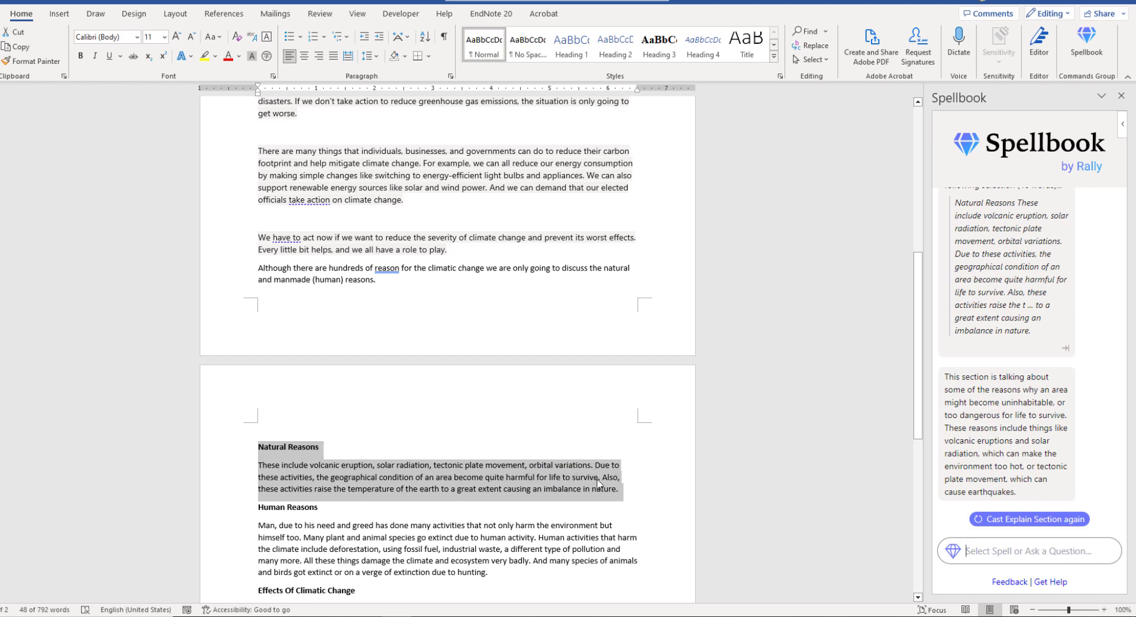
{"action": "left_click", "coordinate": [616, 478]}
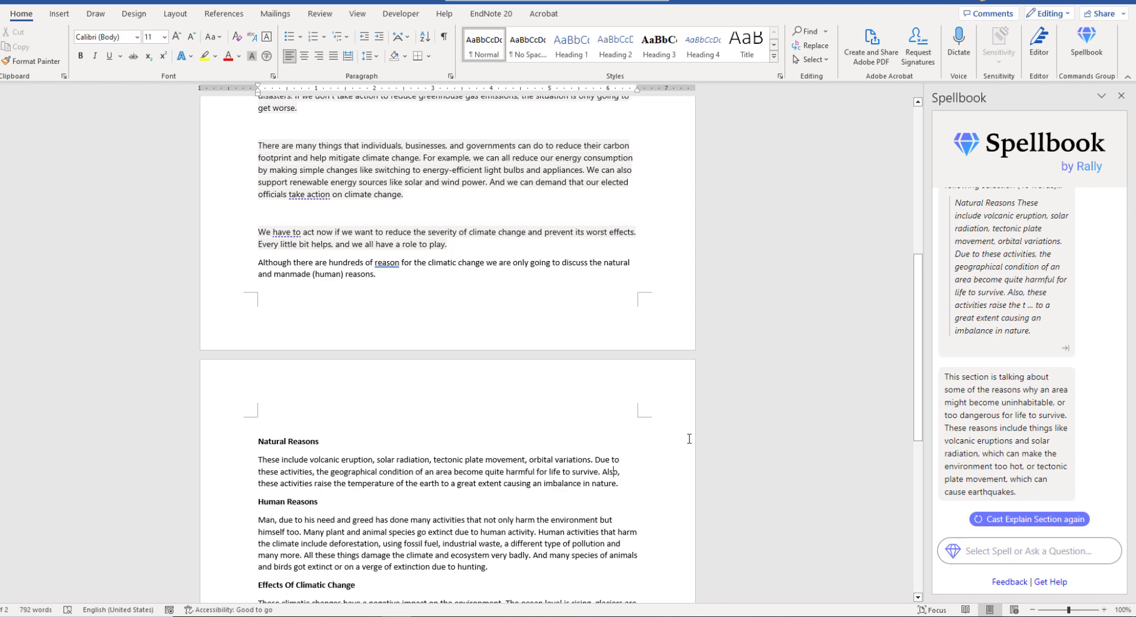
Step: Run Spellbook's Explain to a 5 Year Old spell on the essay and look through the whole reply
{"action": "left_click", "coordinate": [952, 556]}
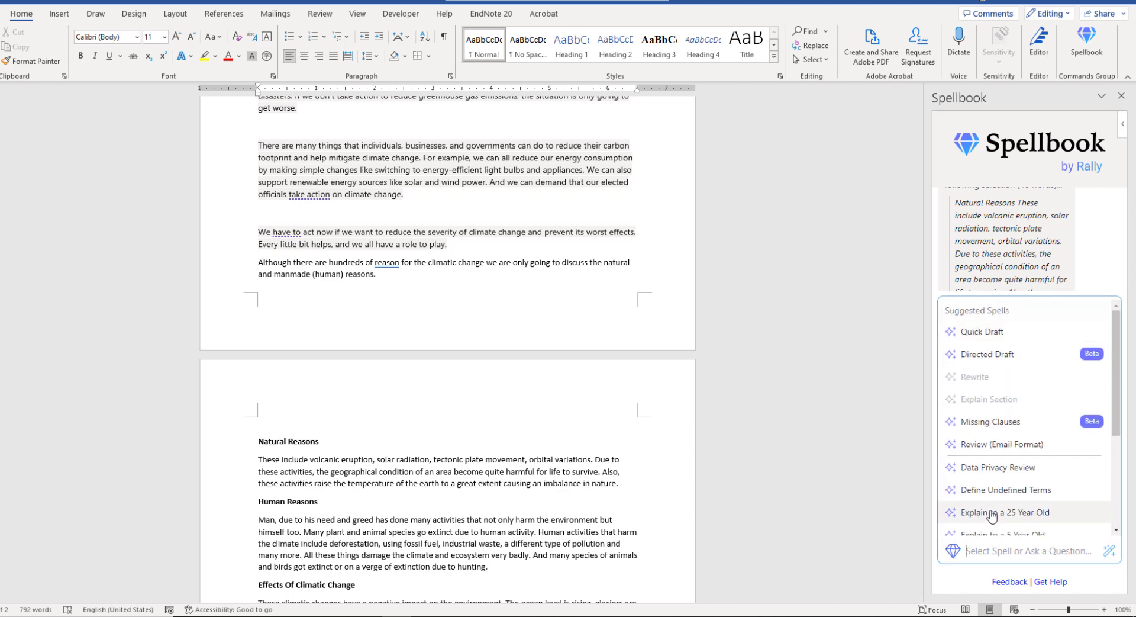
{"action": "scroll", "coordinate": [993, 516], "scroll_direction": "down", "scroll_amount": 2}
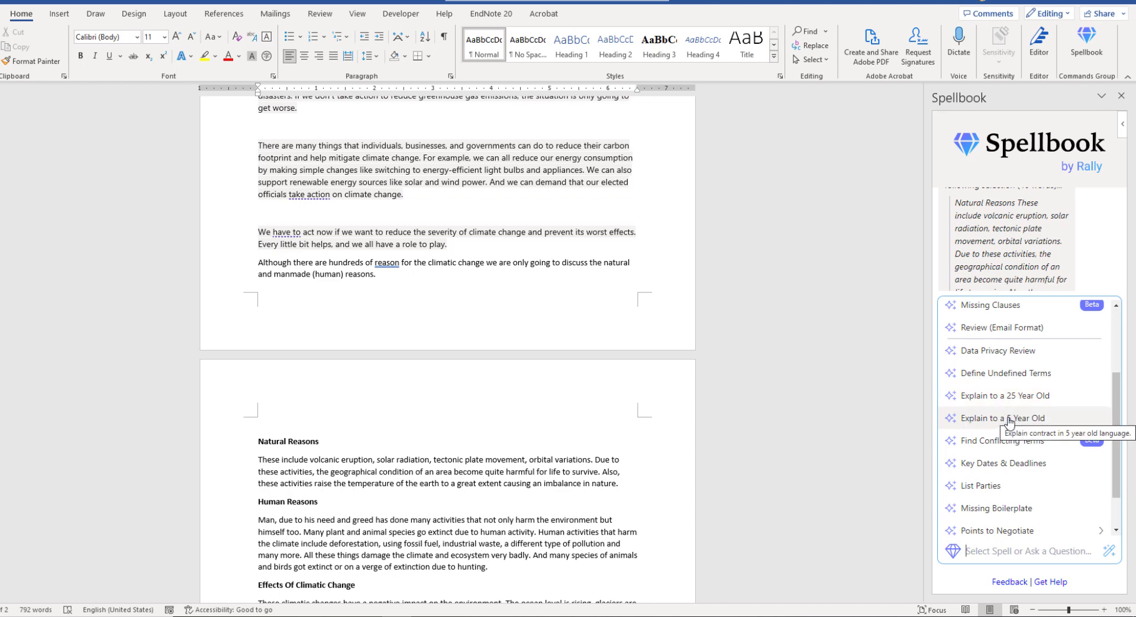
{"action": "left_click", "coordinate": [1010, 419]}
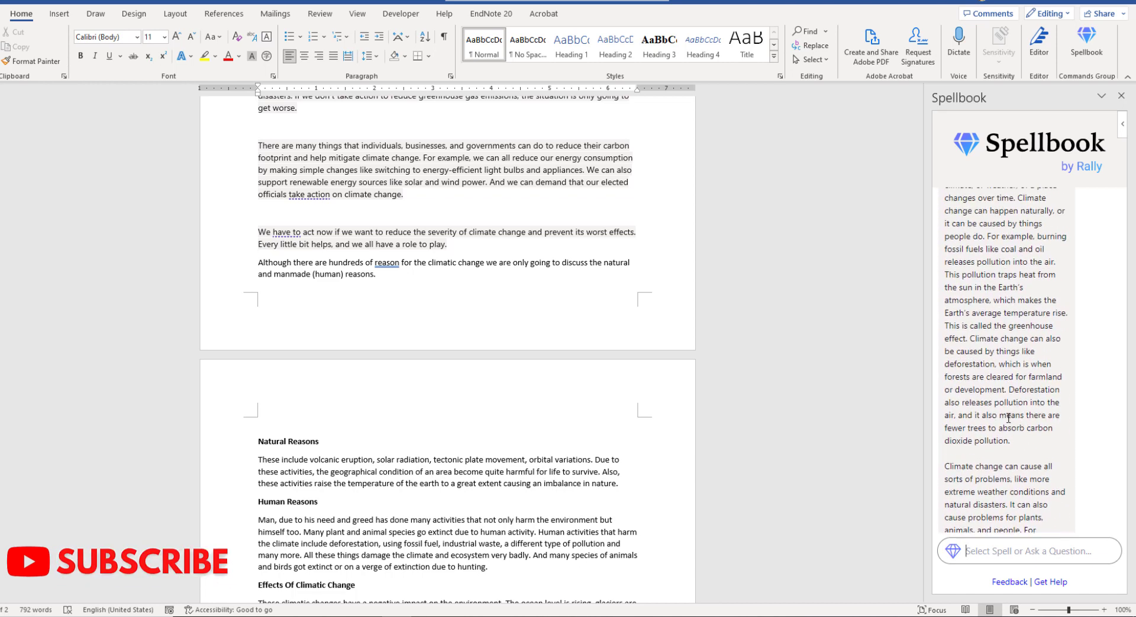
{"action": "scroll", "coordinate": [1009, 418], "scroll_direction": "up", "scroll_amount": 10}
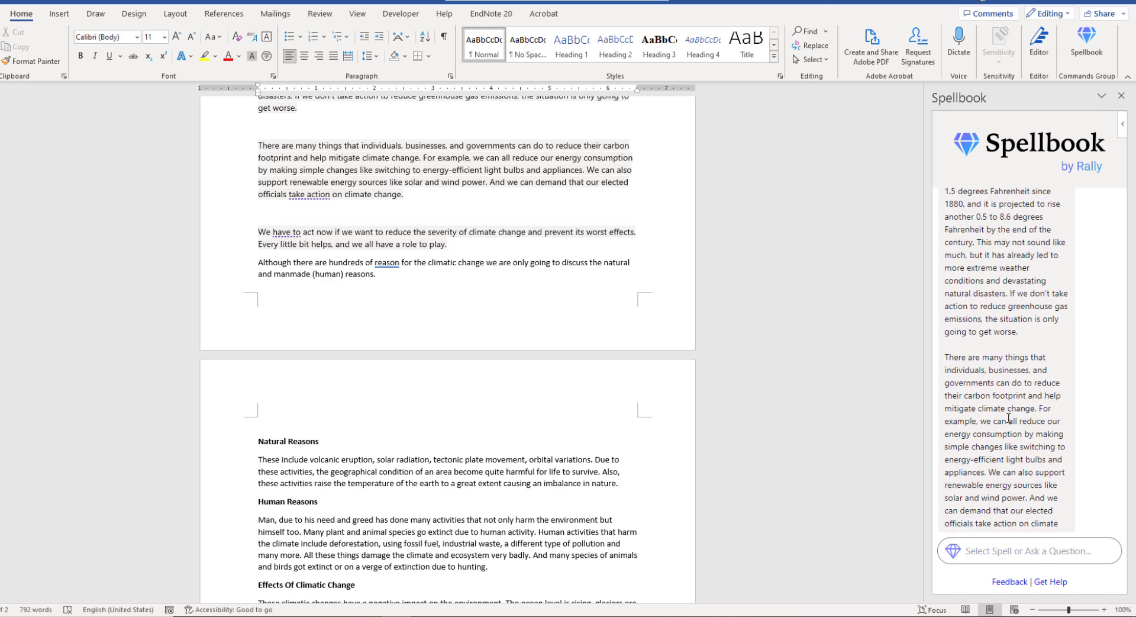
{"action": "scroll", "coordinate": [1009, 418], "scroll_direction": "up", "scroll_amount": 10}
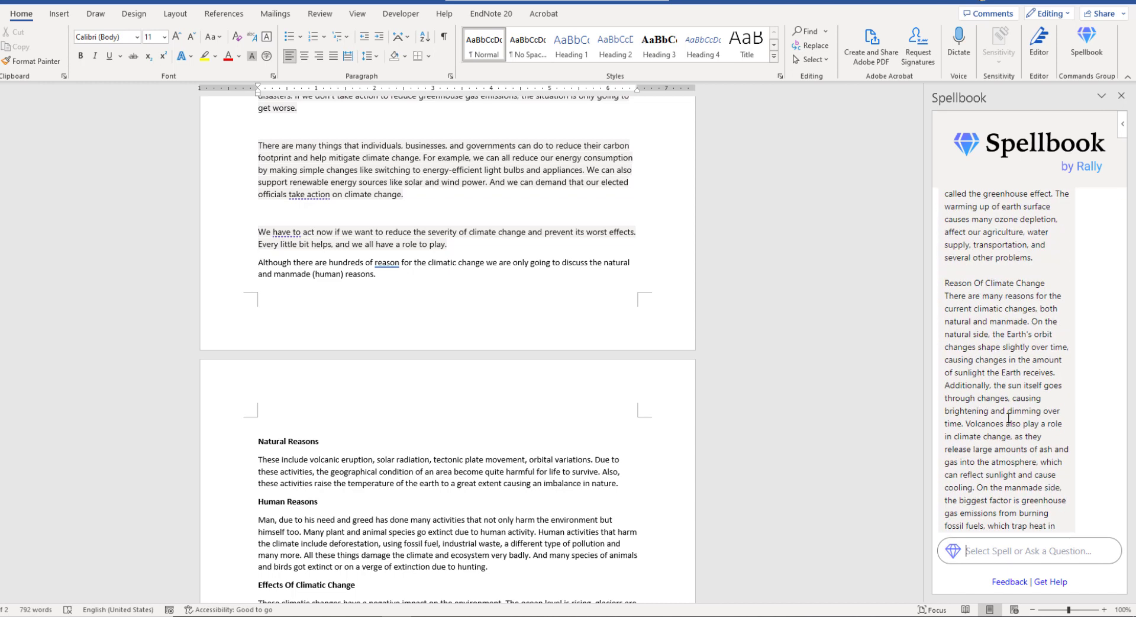
{"action": "scroll", "coordinate": [1009, 417], "scroll_direction": "down", "scroll_amount": 15}
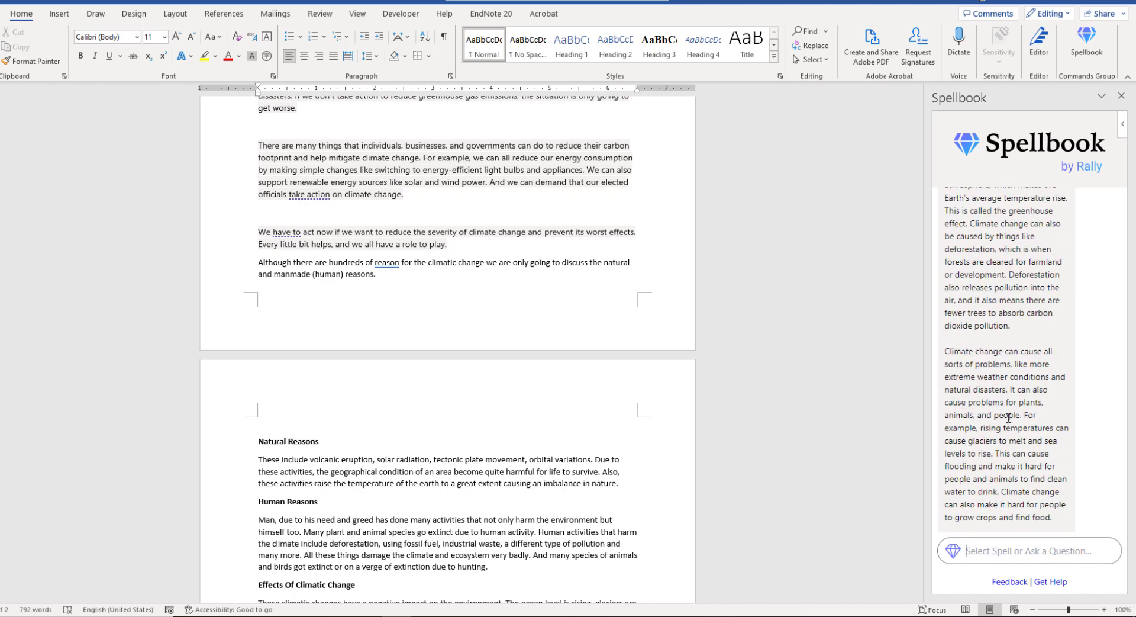
{"action": "scroll", "coordinate": [1010, 418], "scroll_direction": "down", "scroll_amount": 4}
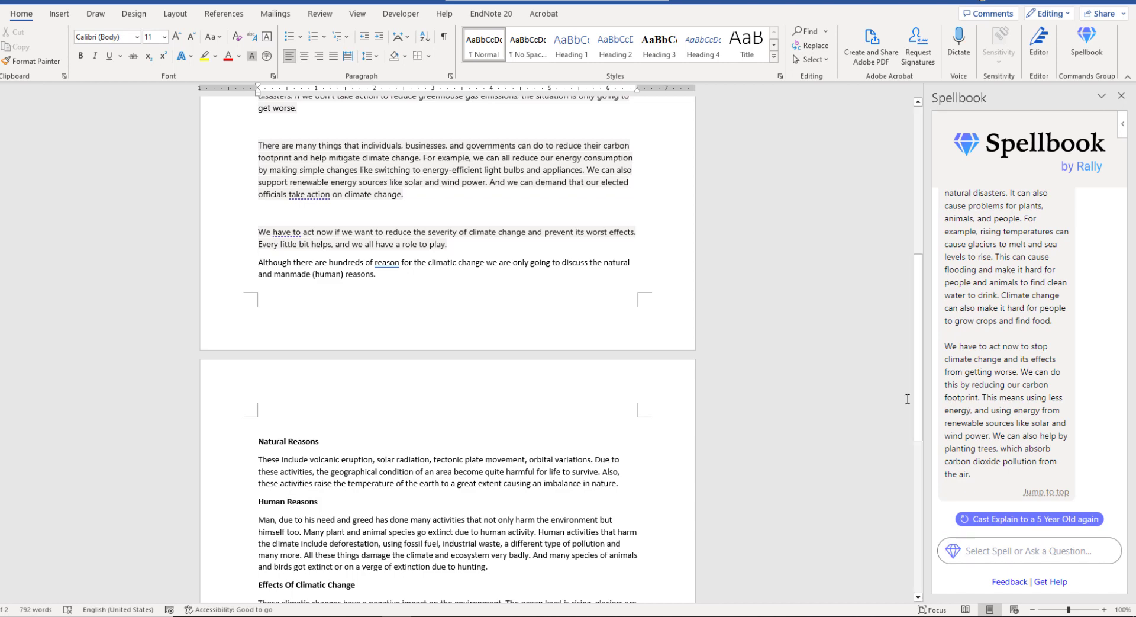